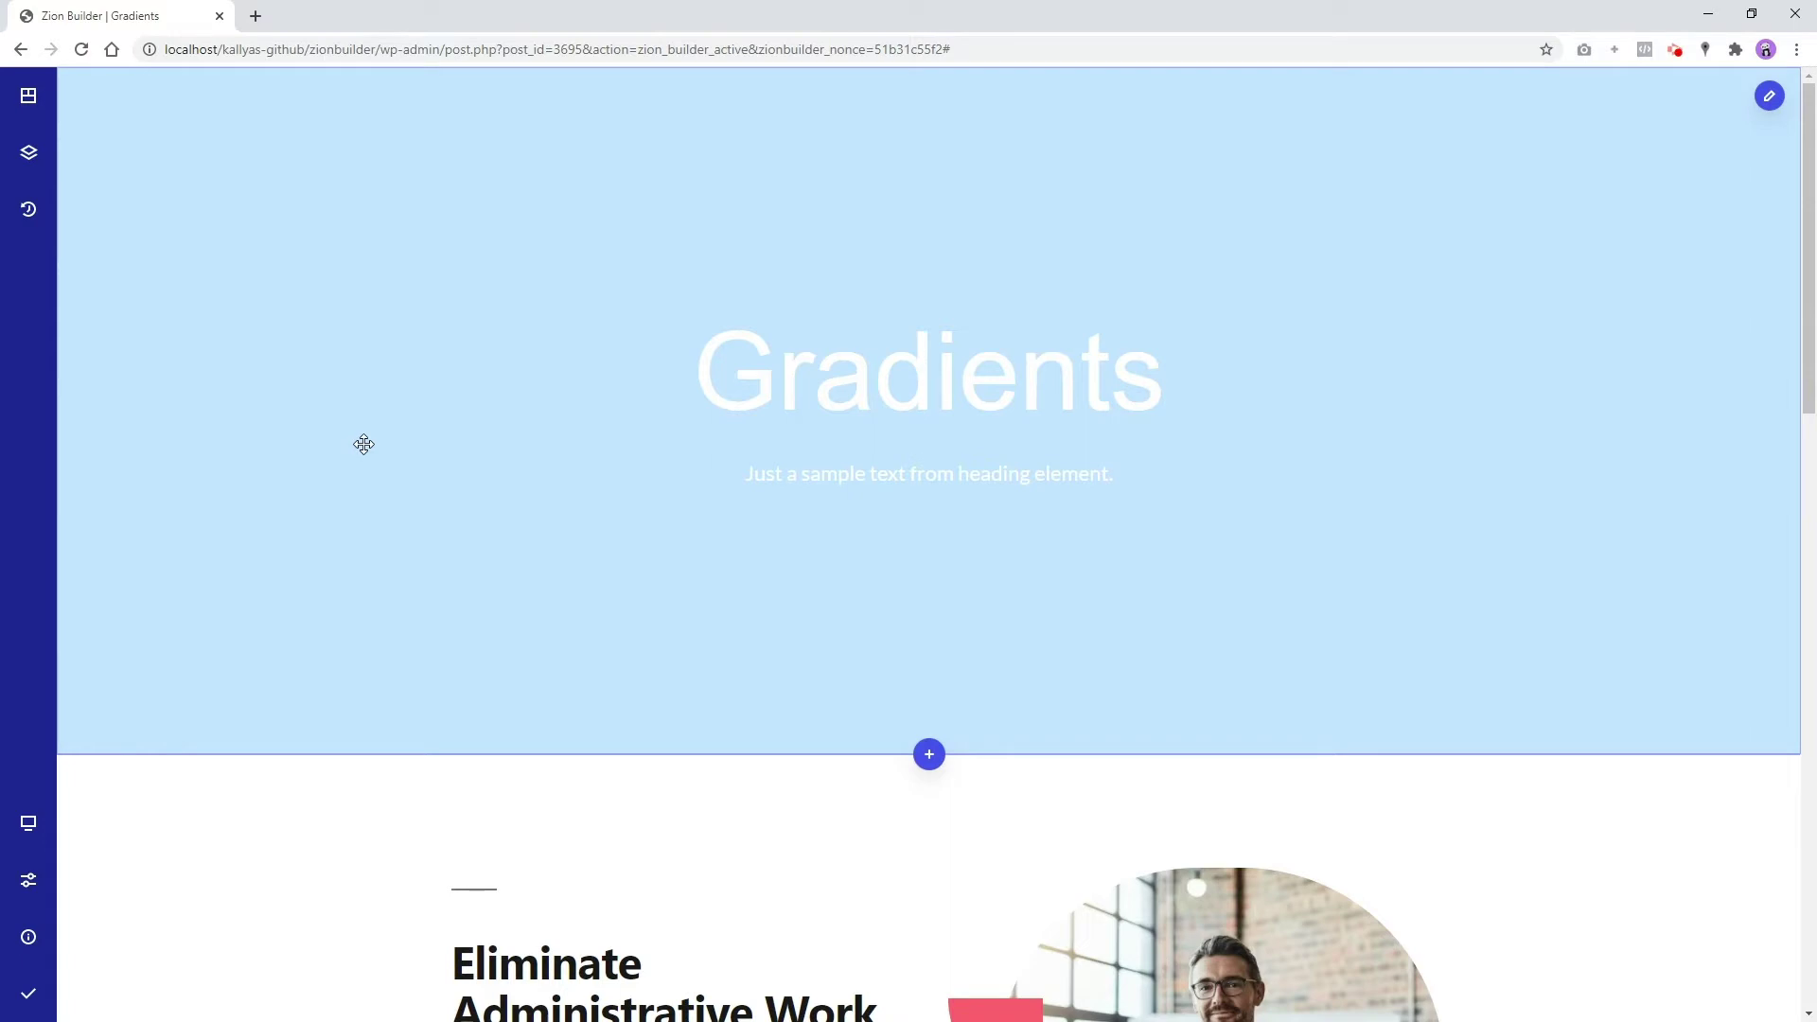
# Open the hero section's Section Options via its edit button
pyautogui.click(364, 445)
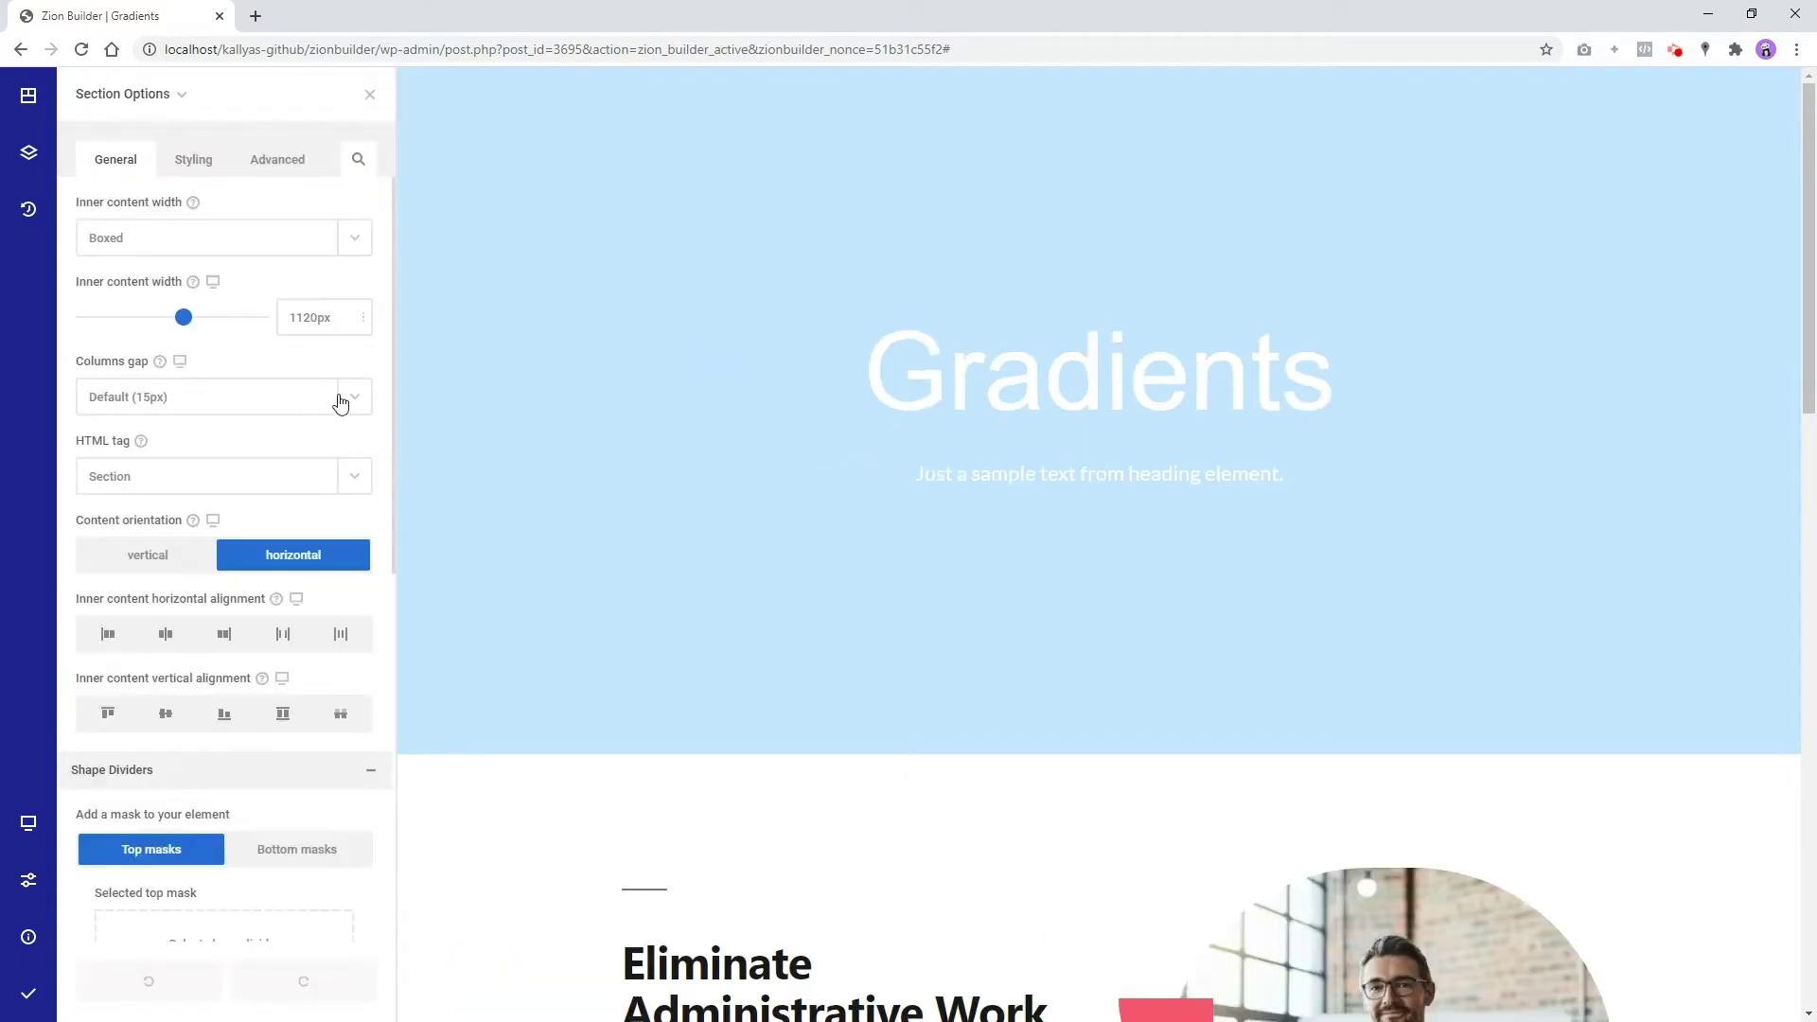
# Add a new background gradient under Styling > Wrapper > Background, gradient mode
pyautogui.click(201, 174)
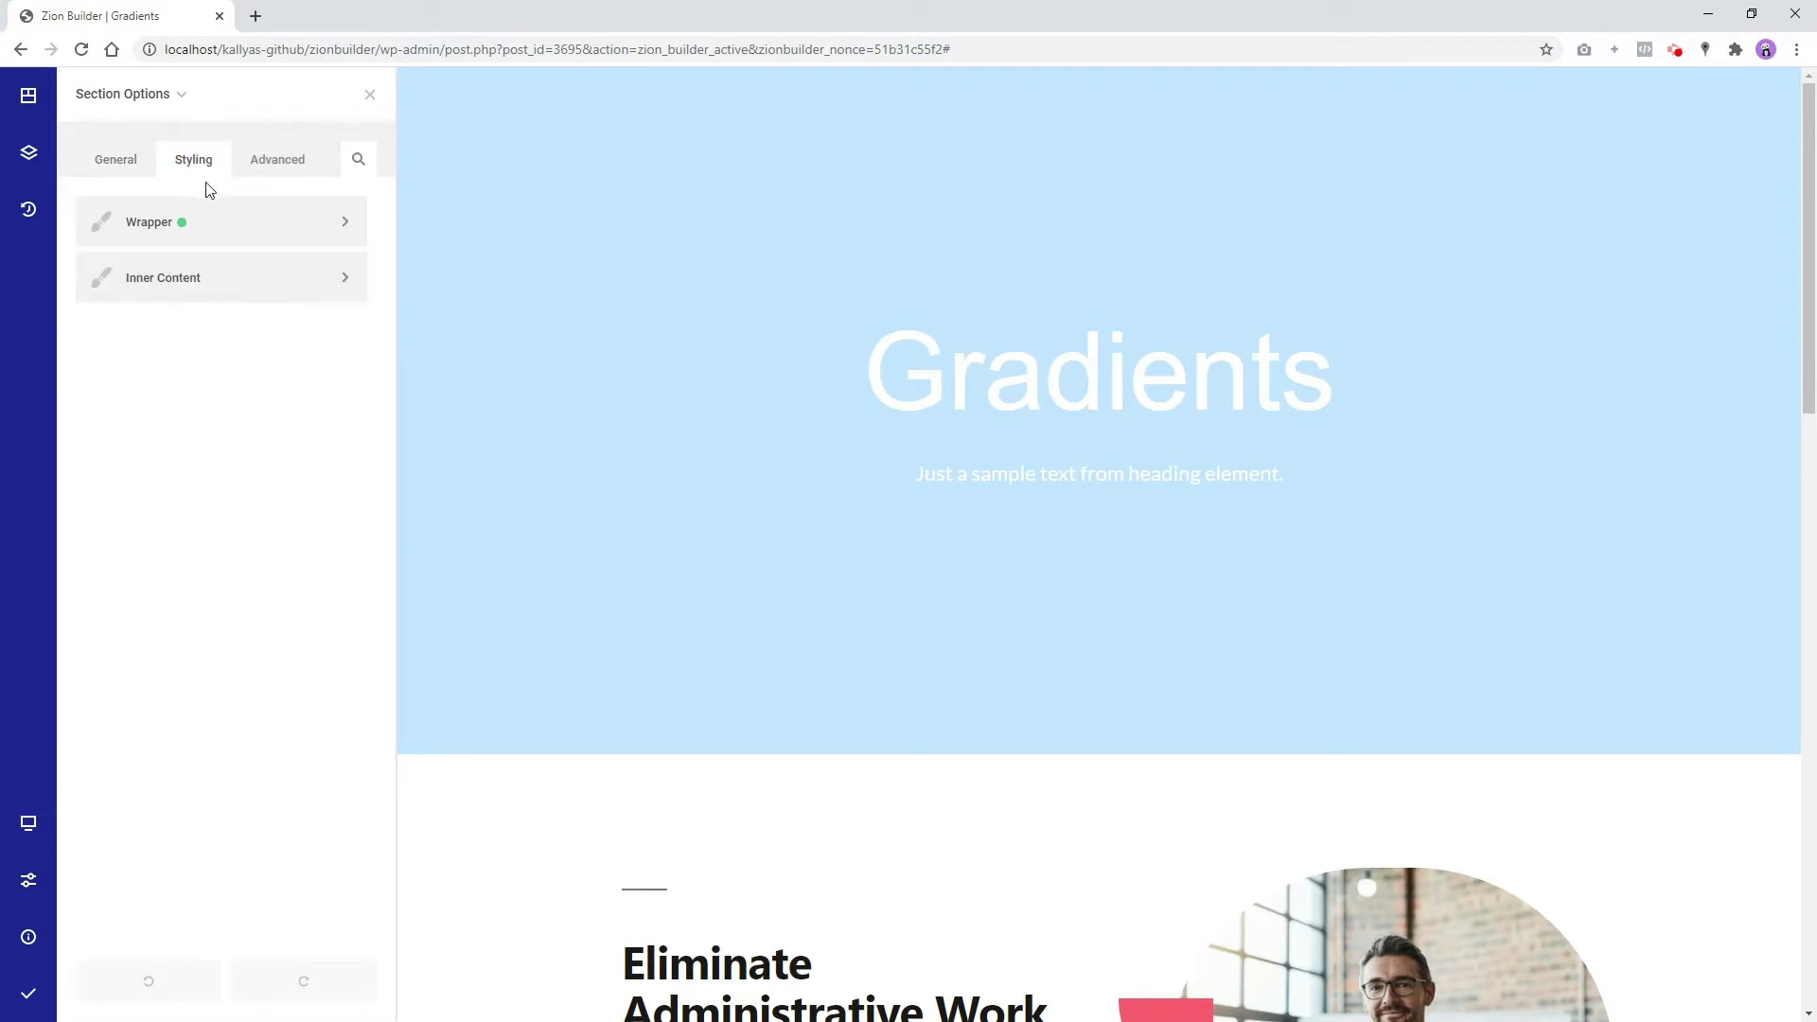
pyautogui.click(226, 222)
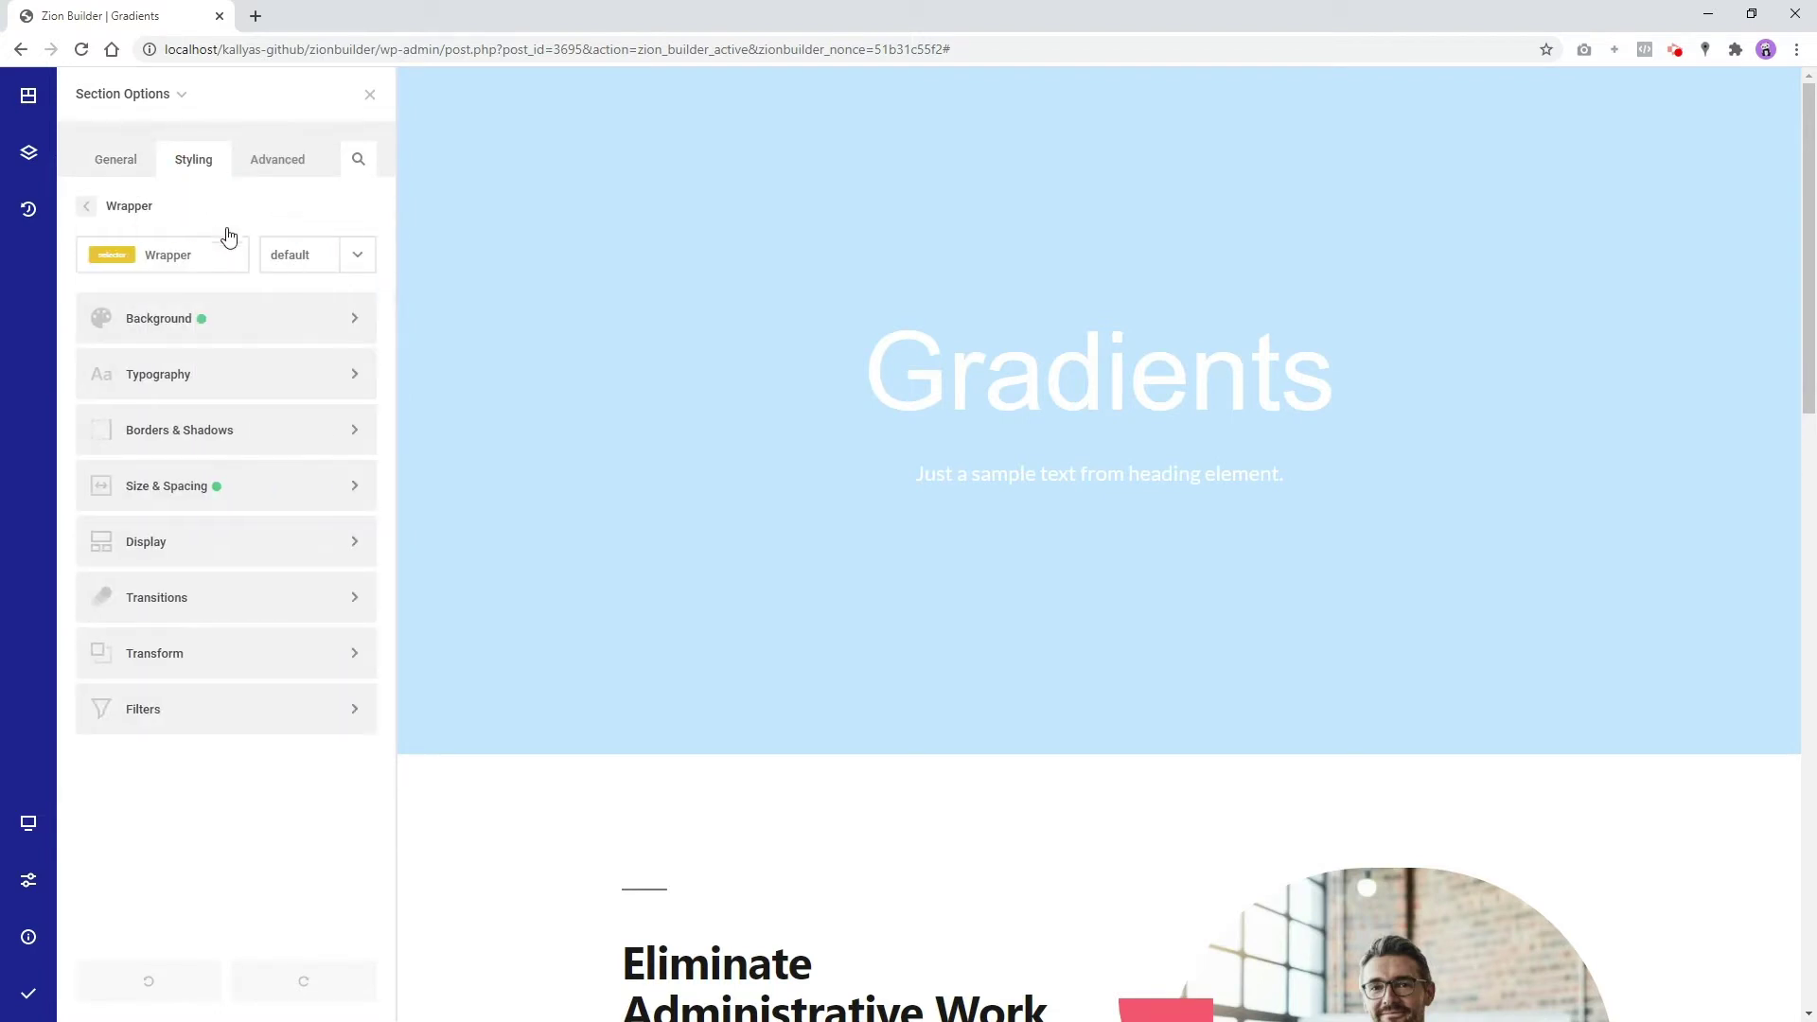
pyautogui.click(238, 321)
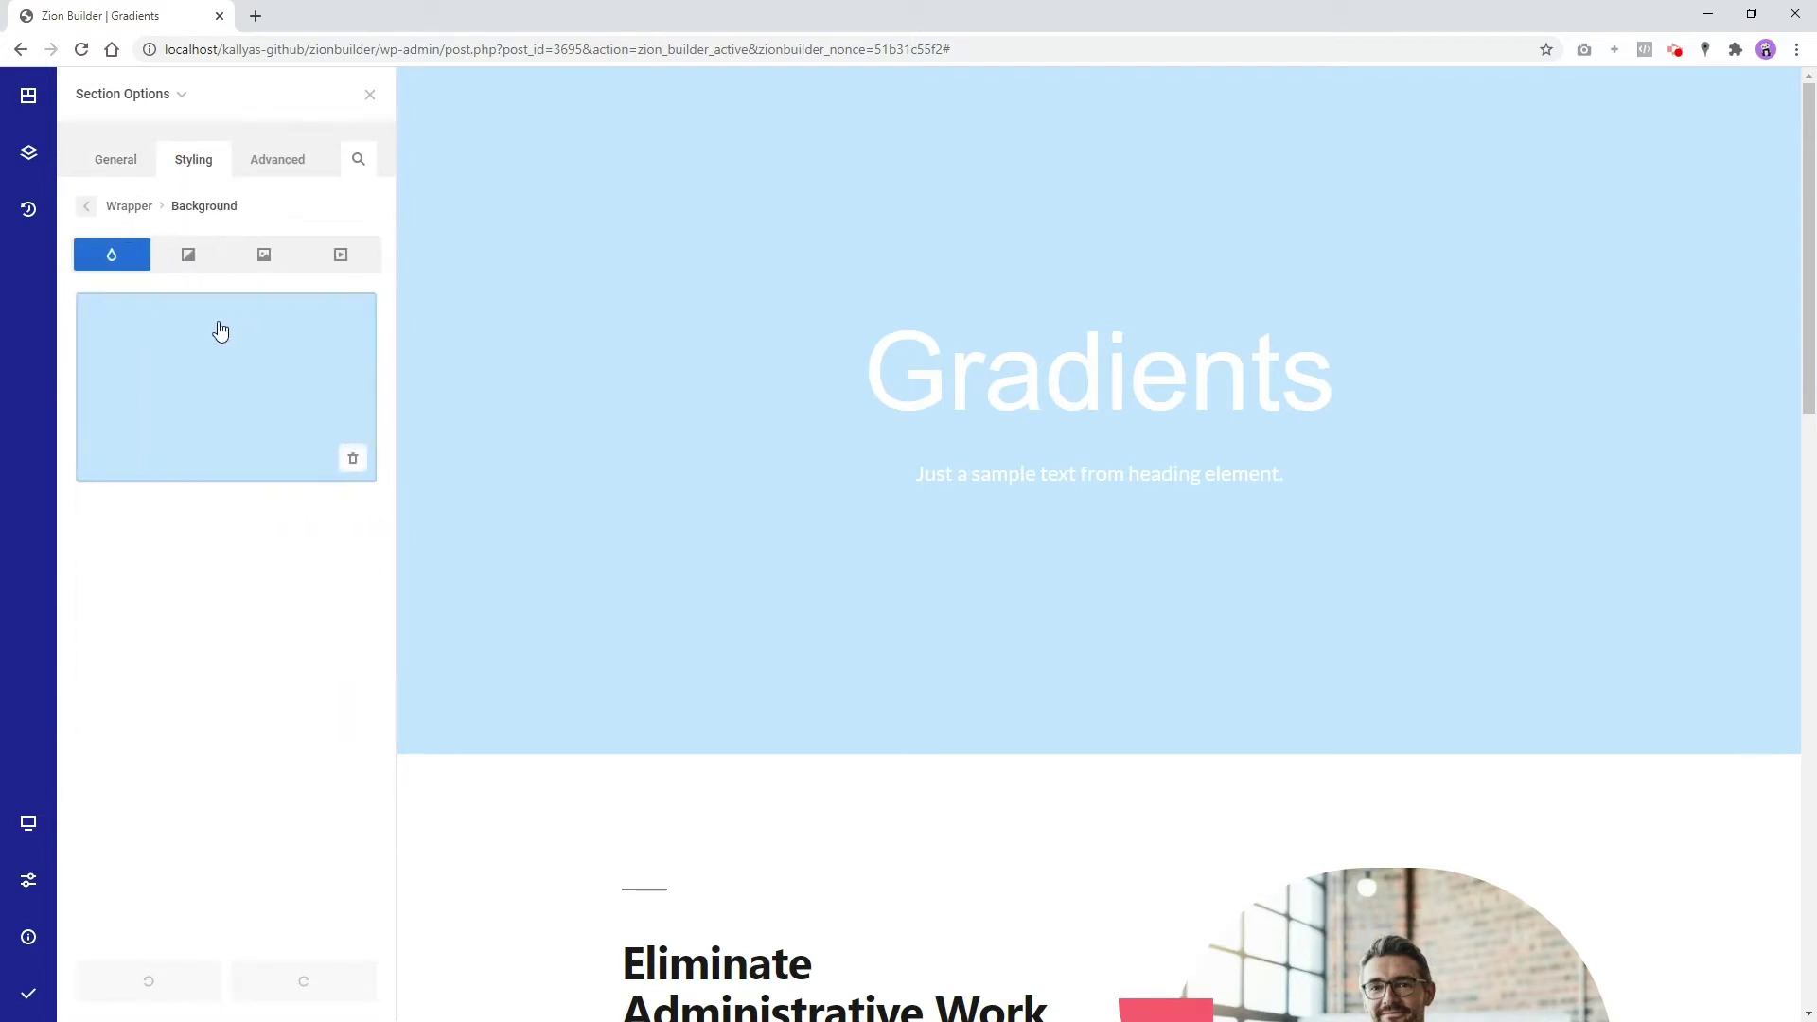
pyautogui.click(189, 256)
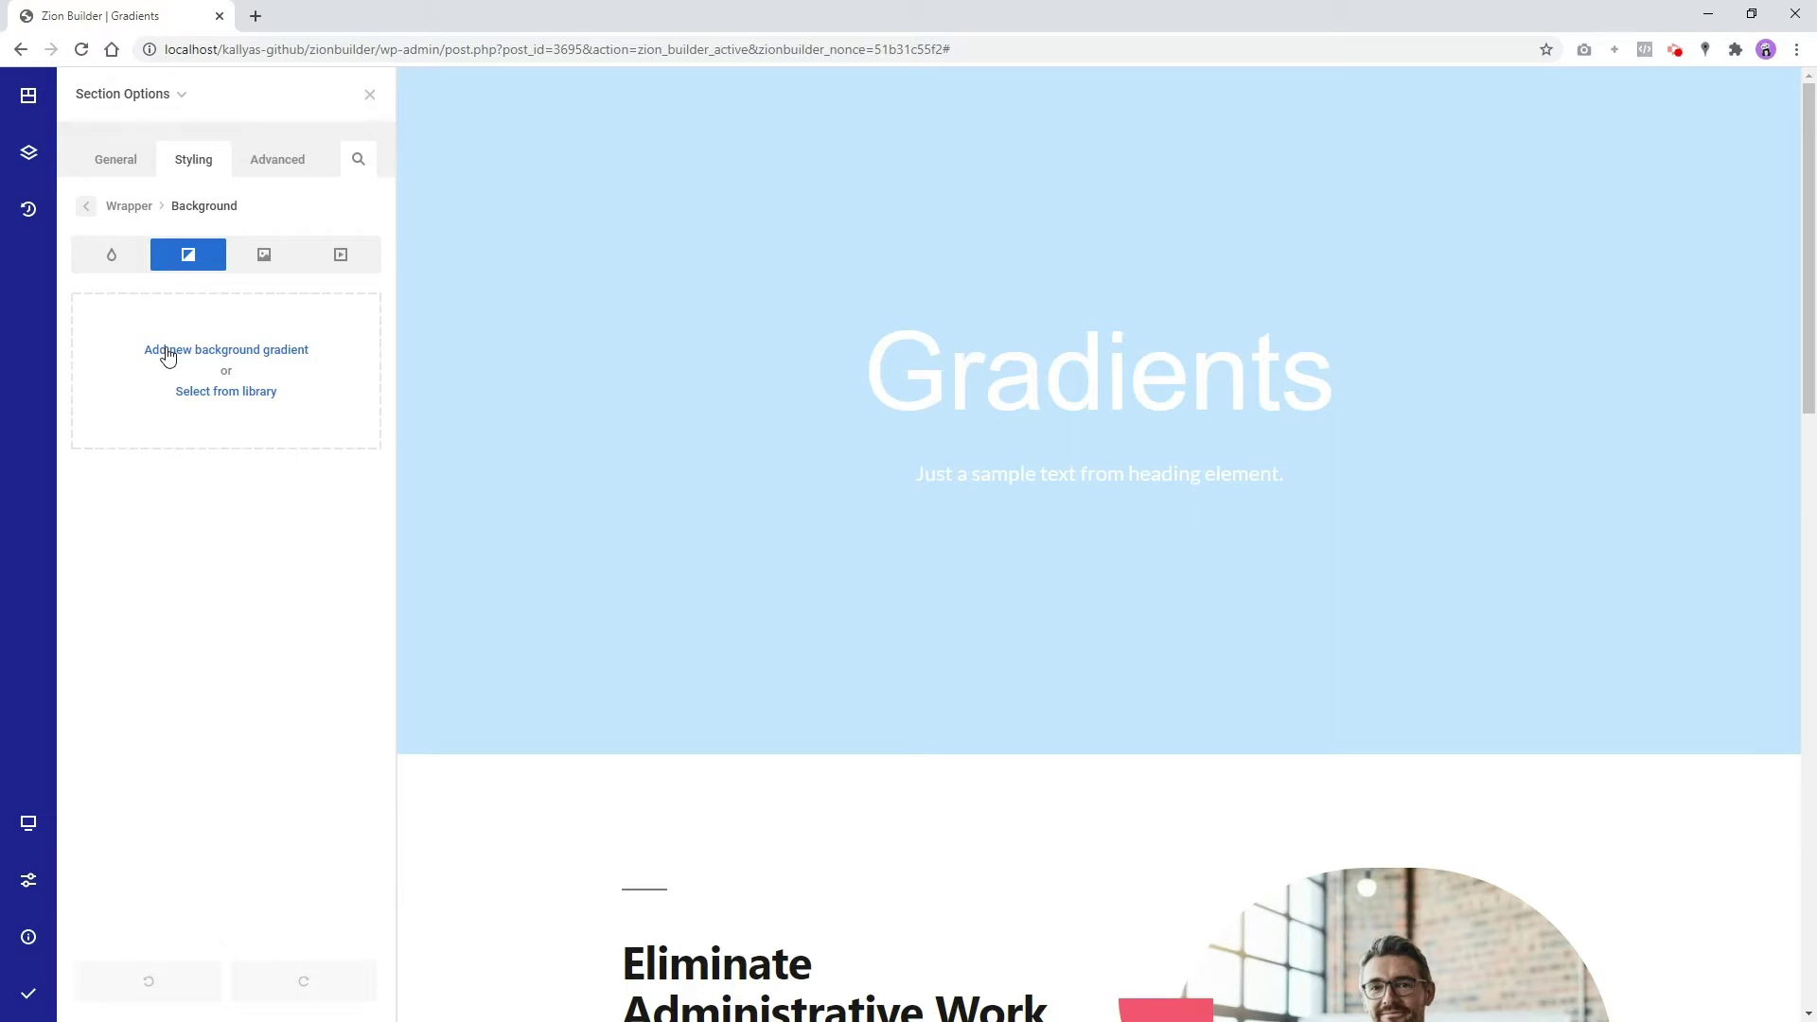
pyautogui.click(166, 351)
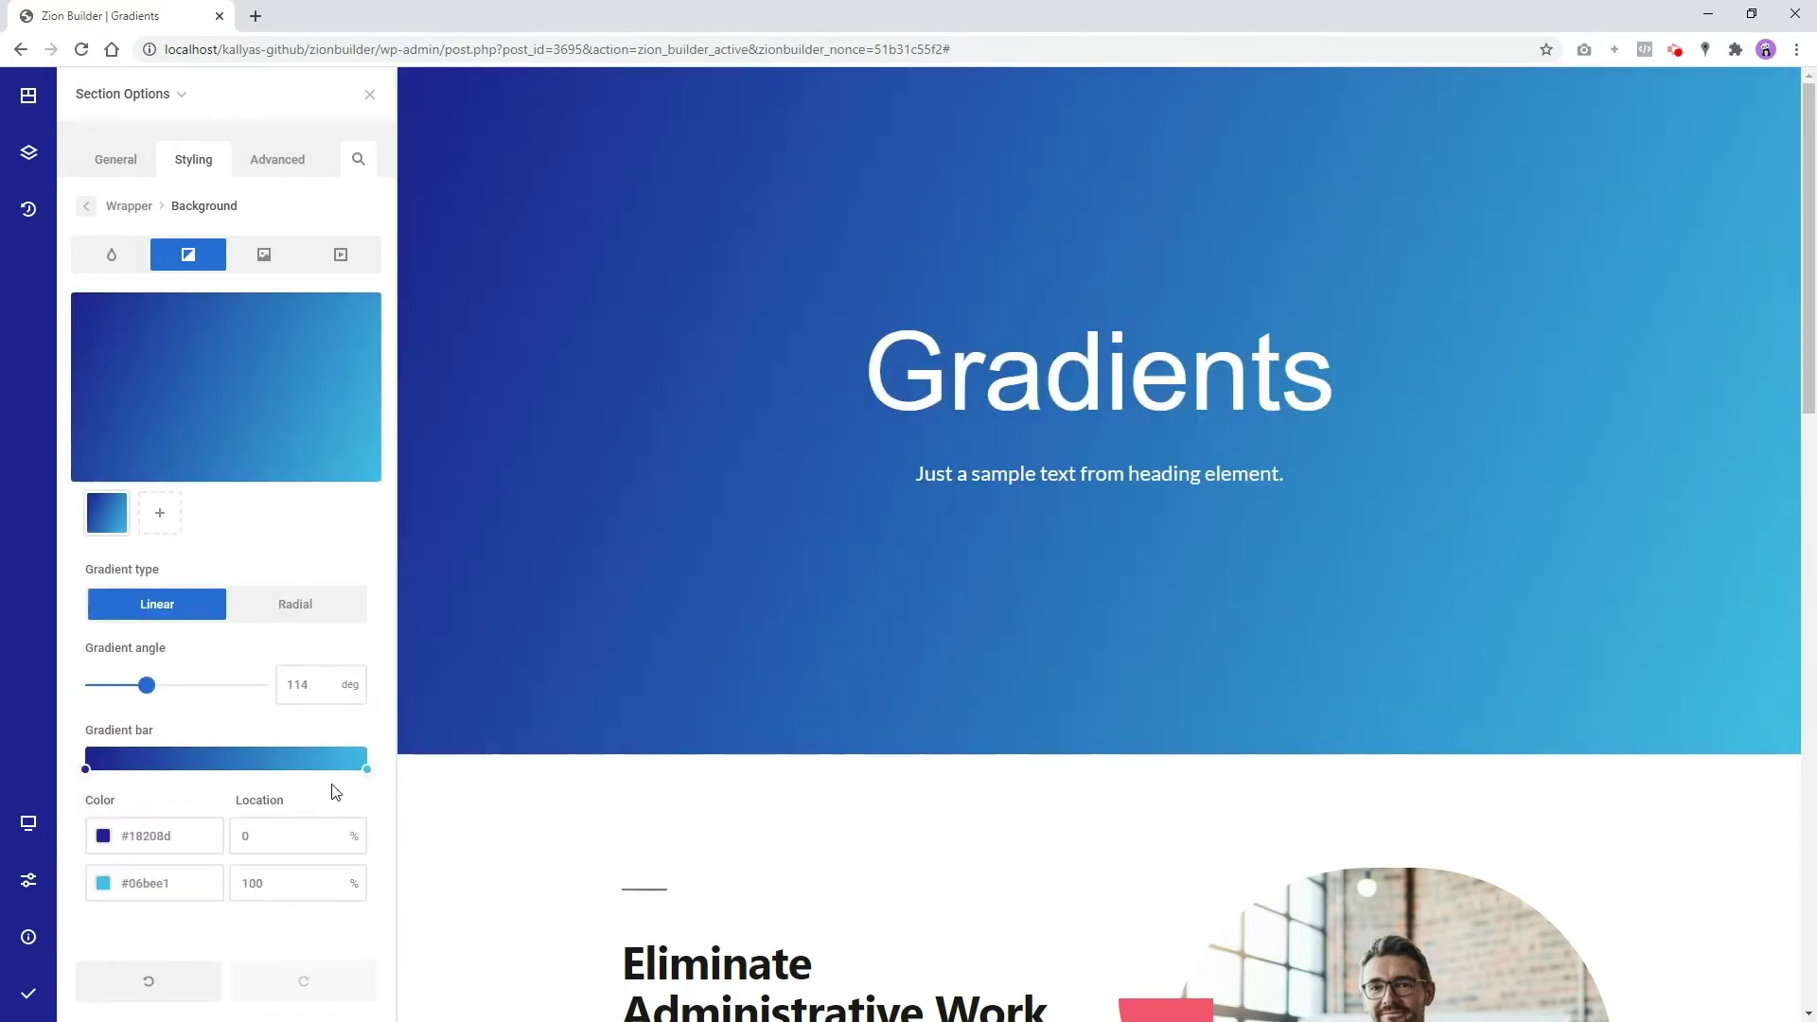
# Make the gradient radial, its light end fully transparent, centred near the upper right
pyautogui.click(311, 603)
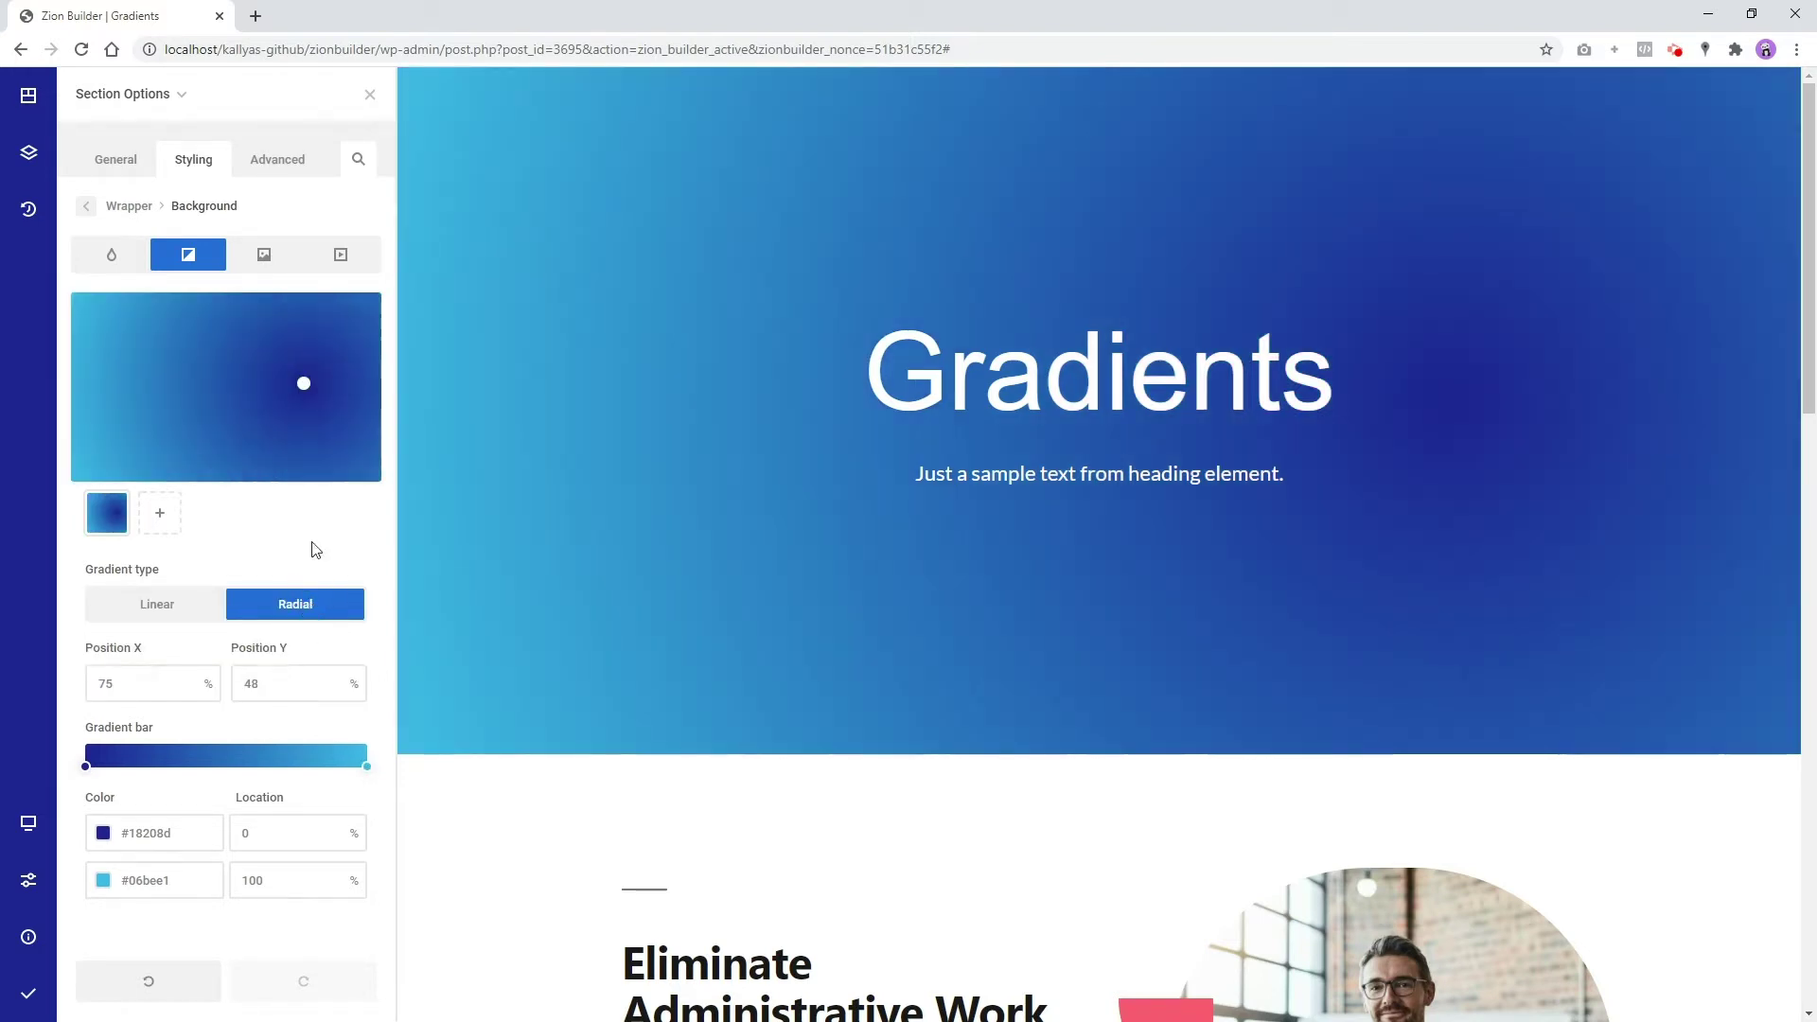
pyautogui.moveTo(301, 381)
pyautogui.mouseDown()
pyautogui.moveTo(281, 322)
pyautogui.moveTo(252, 394)
pyautogui.moveTo(256, 346)
pyautogui.moveTo(293, 347)
pyautogui.mouseUp()
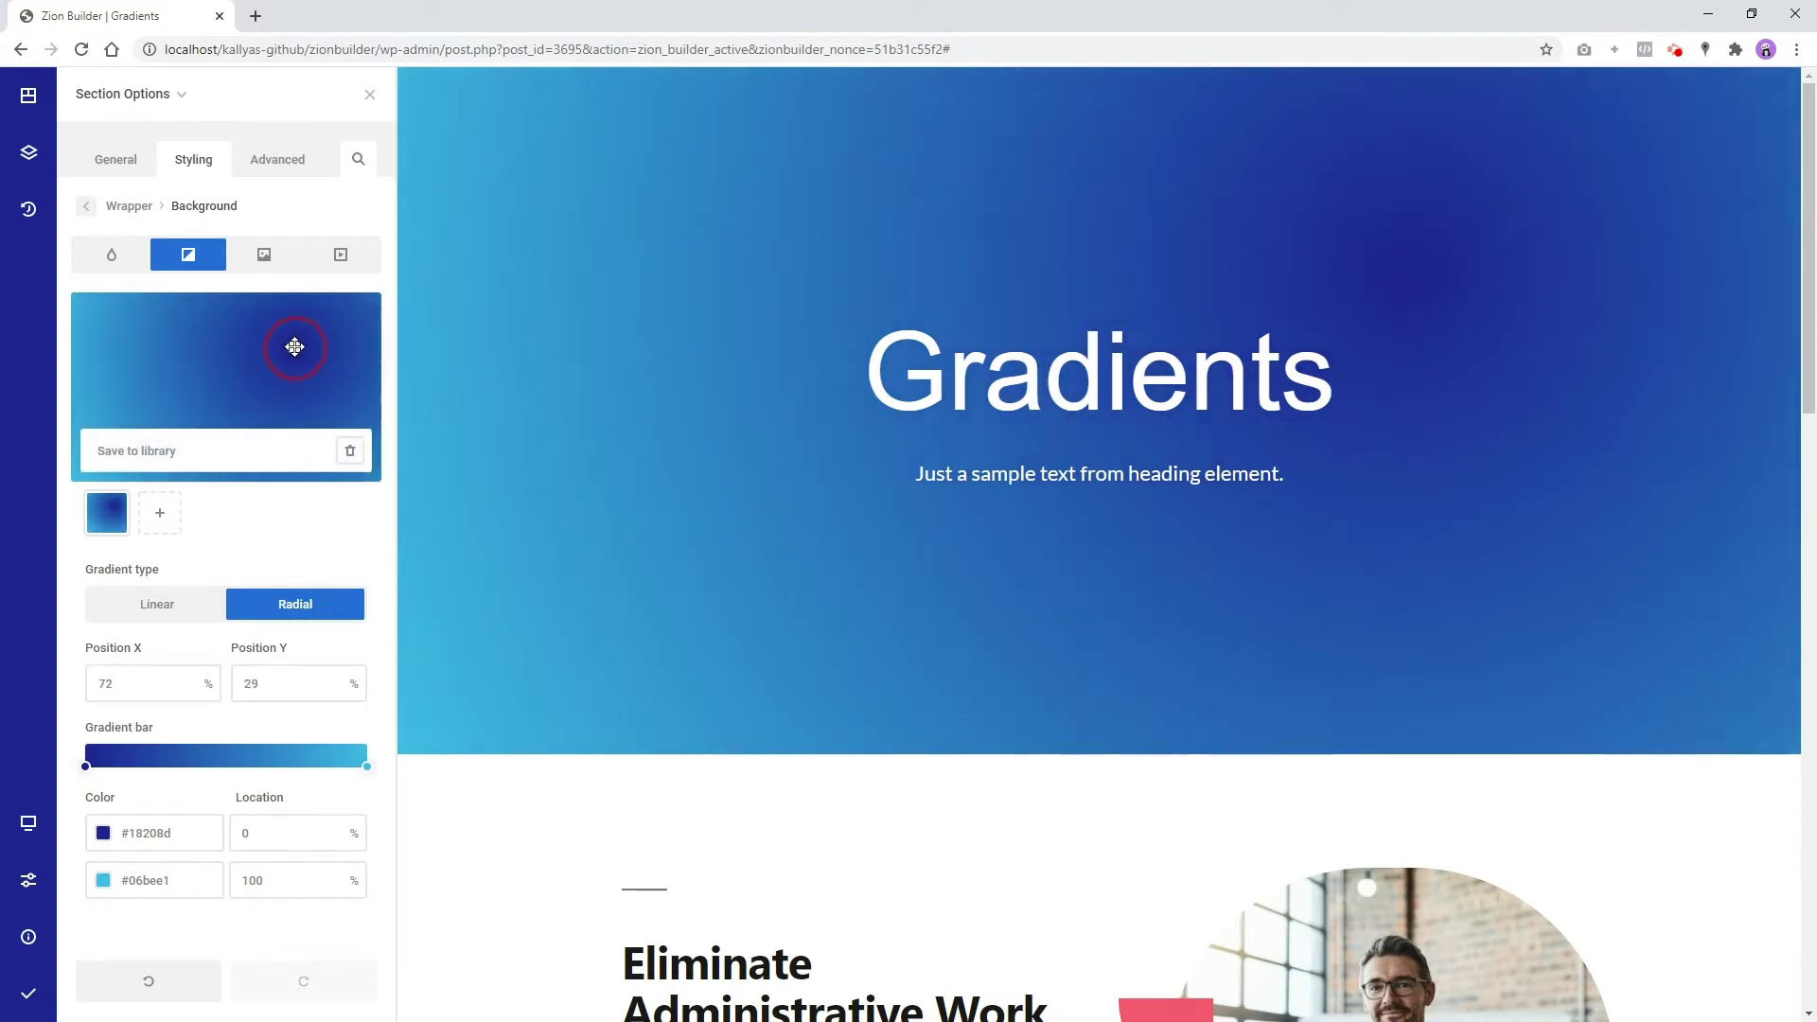
pyautogui.click(366, 768)
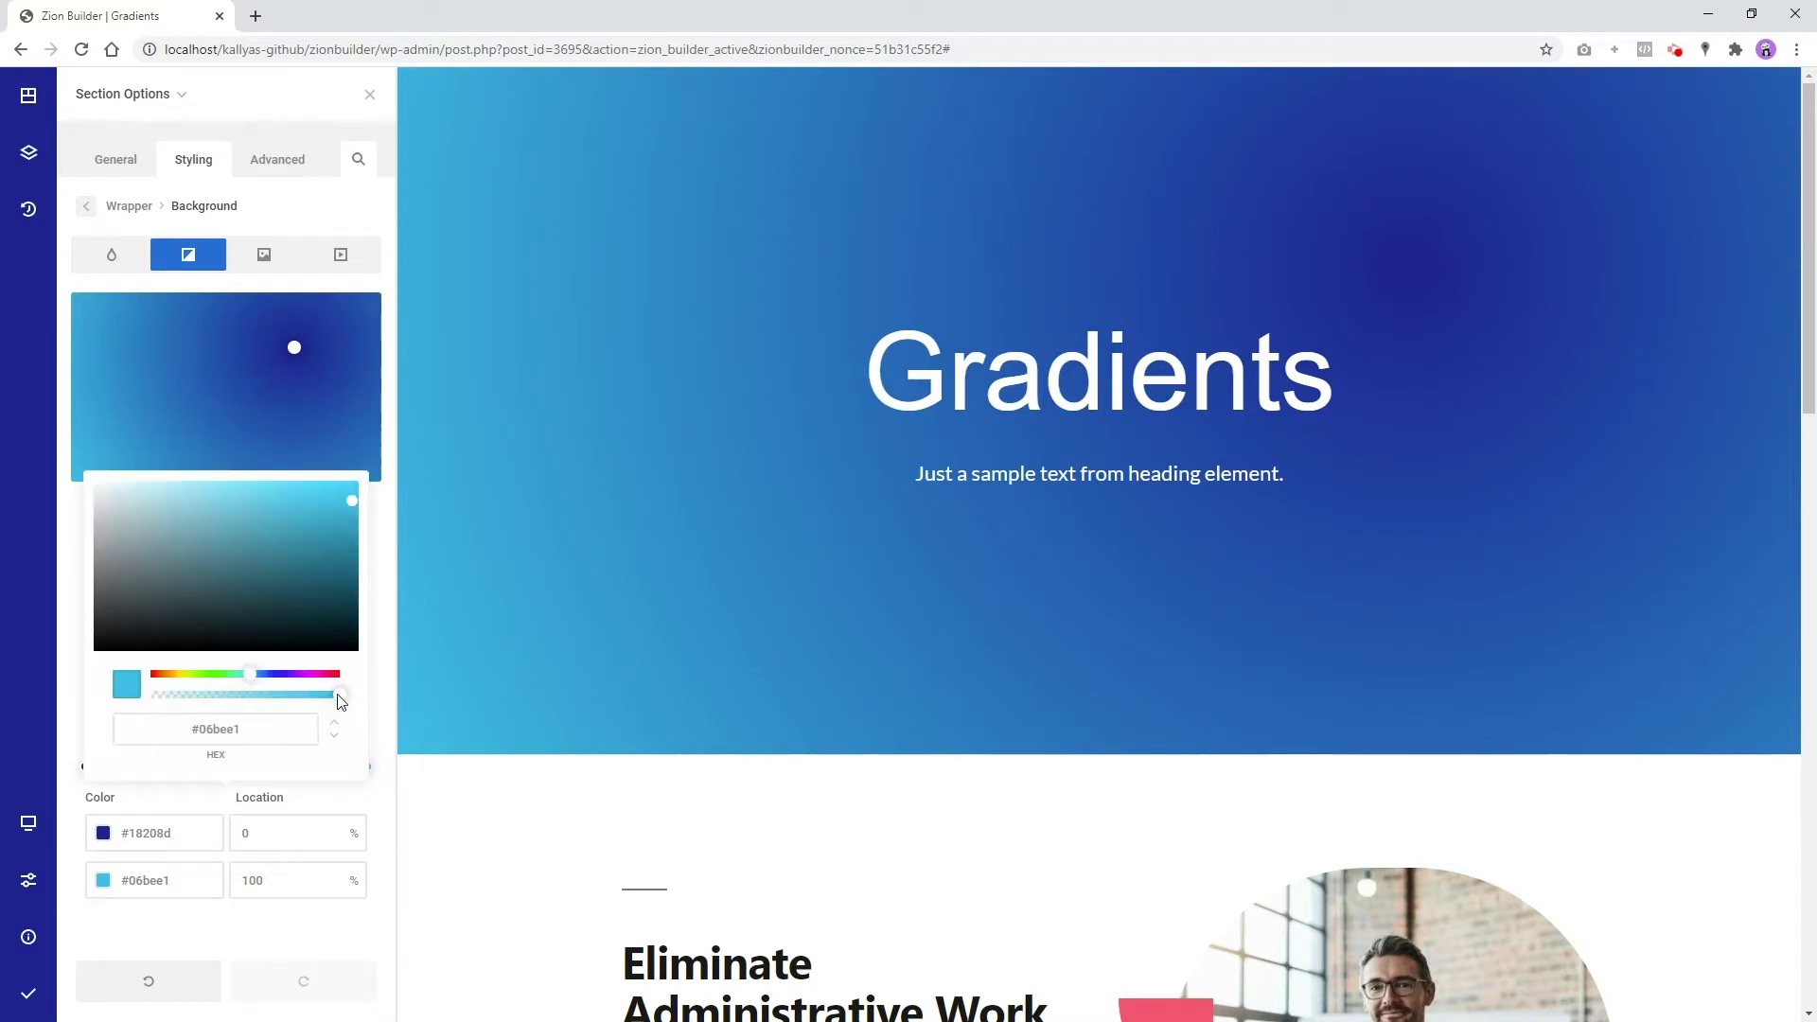
pyautogui.moveTo(340, 700); pyautogui.dragTo(127, 701)
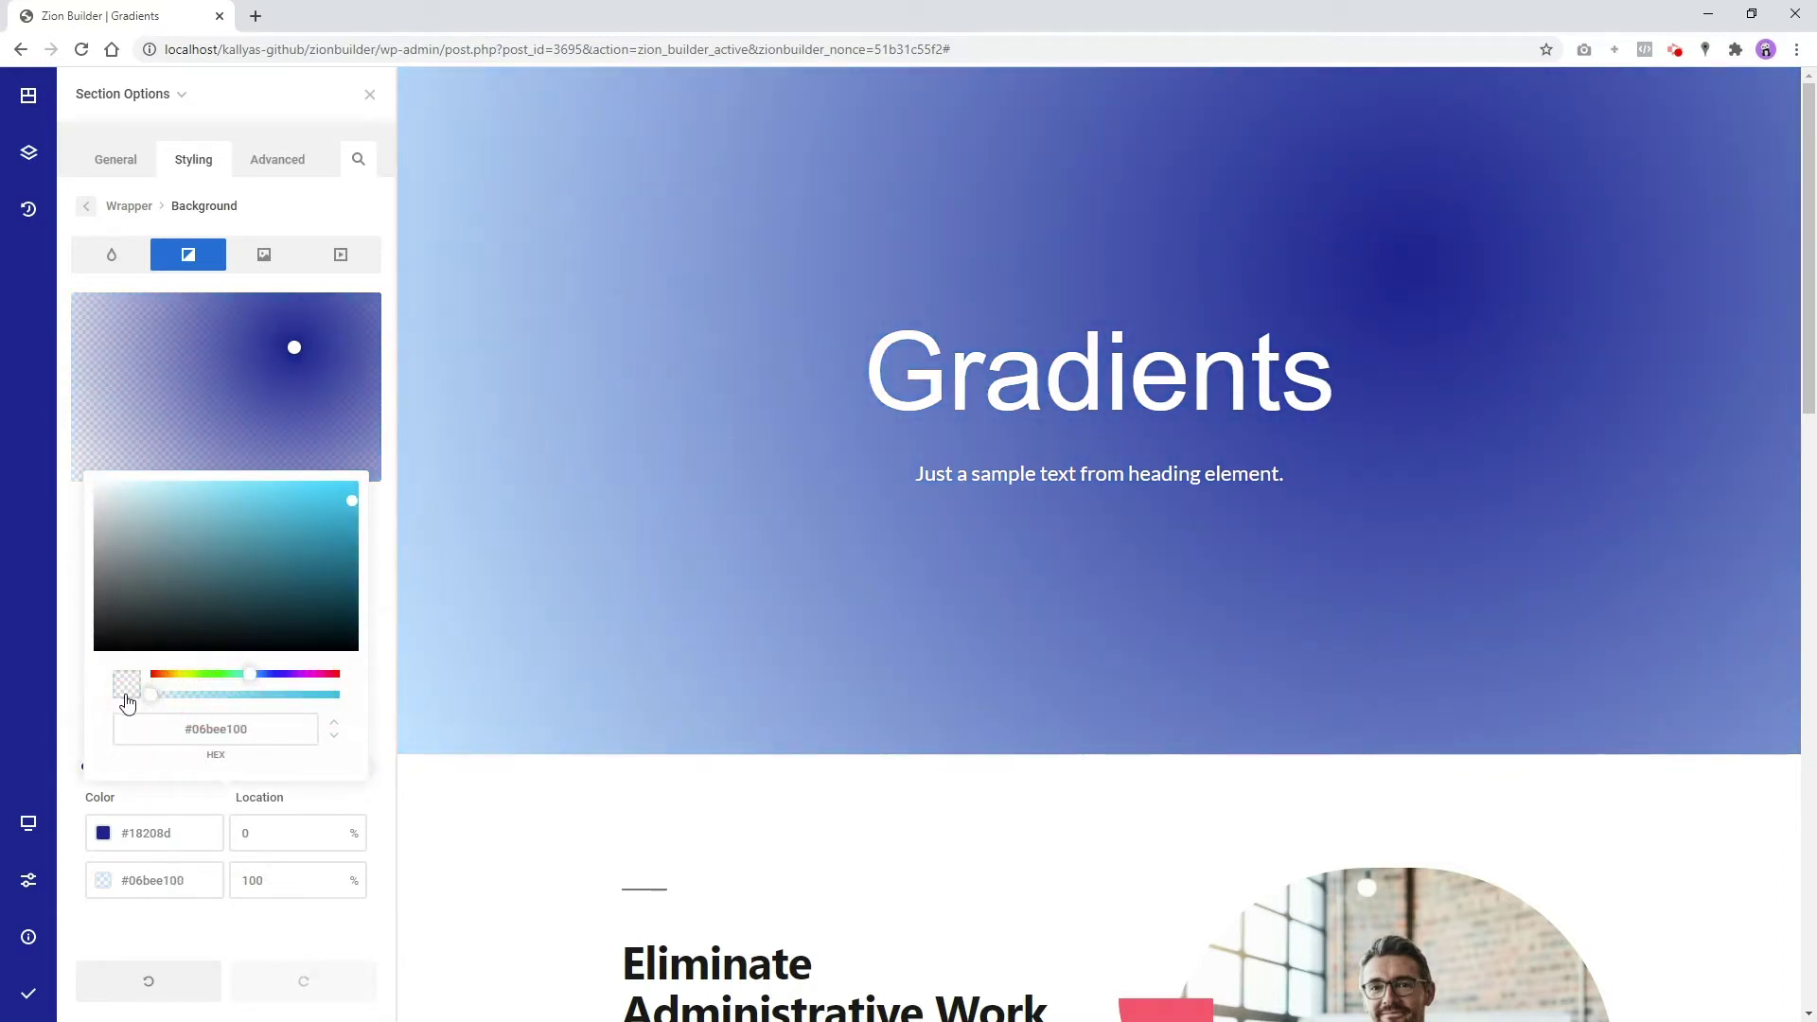
pyautogui.click(68, 621)
pyautogui.moveTo(226, 386)
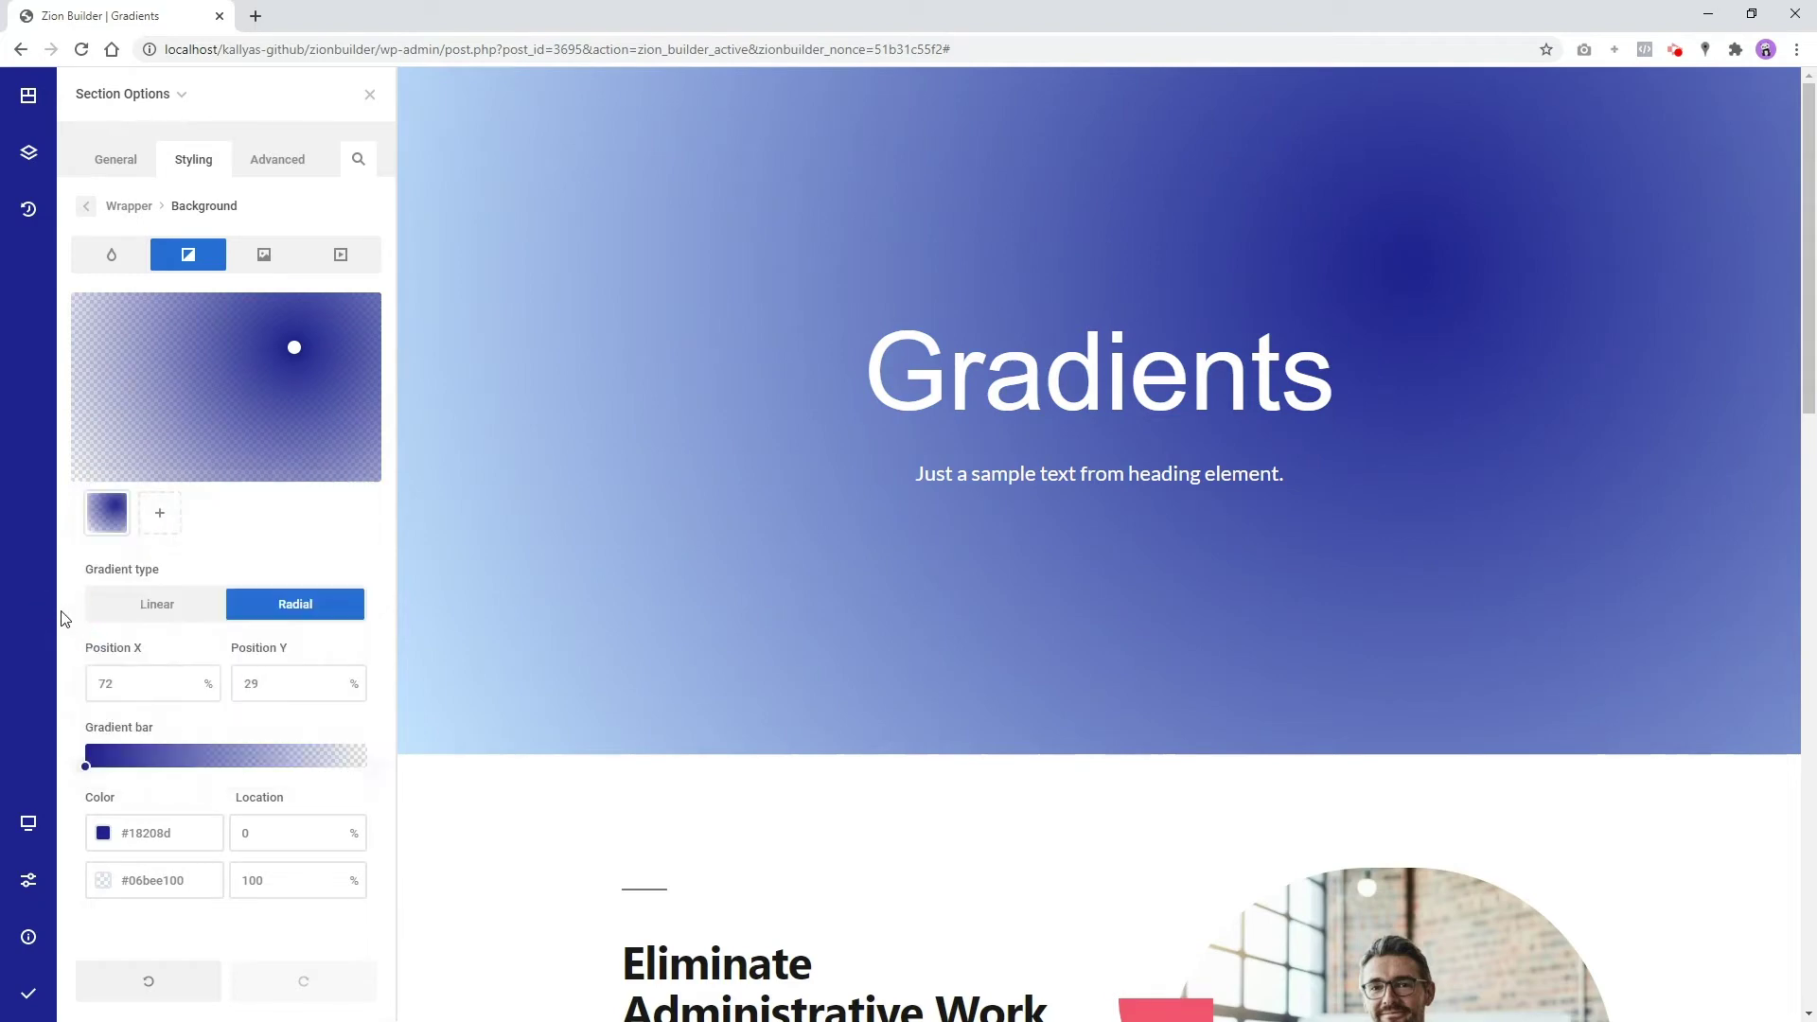
pyautogui.moveTo(294, 344); pyautogui.dragTo(337, 333)
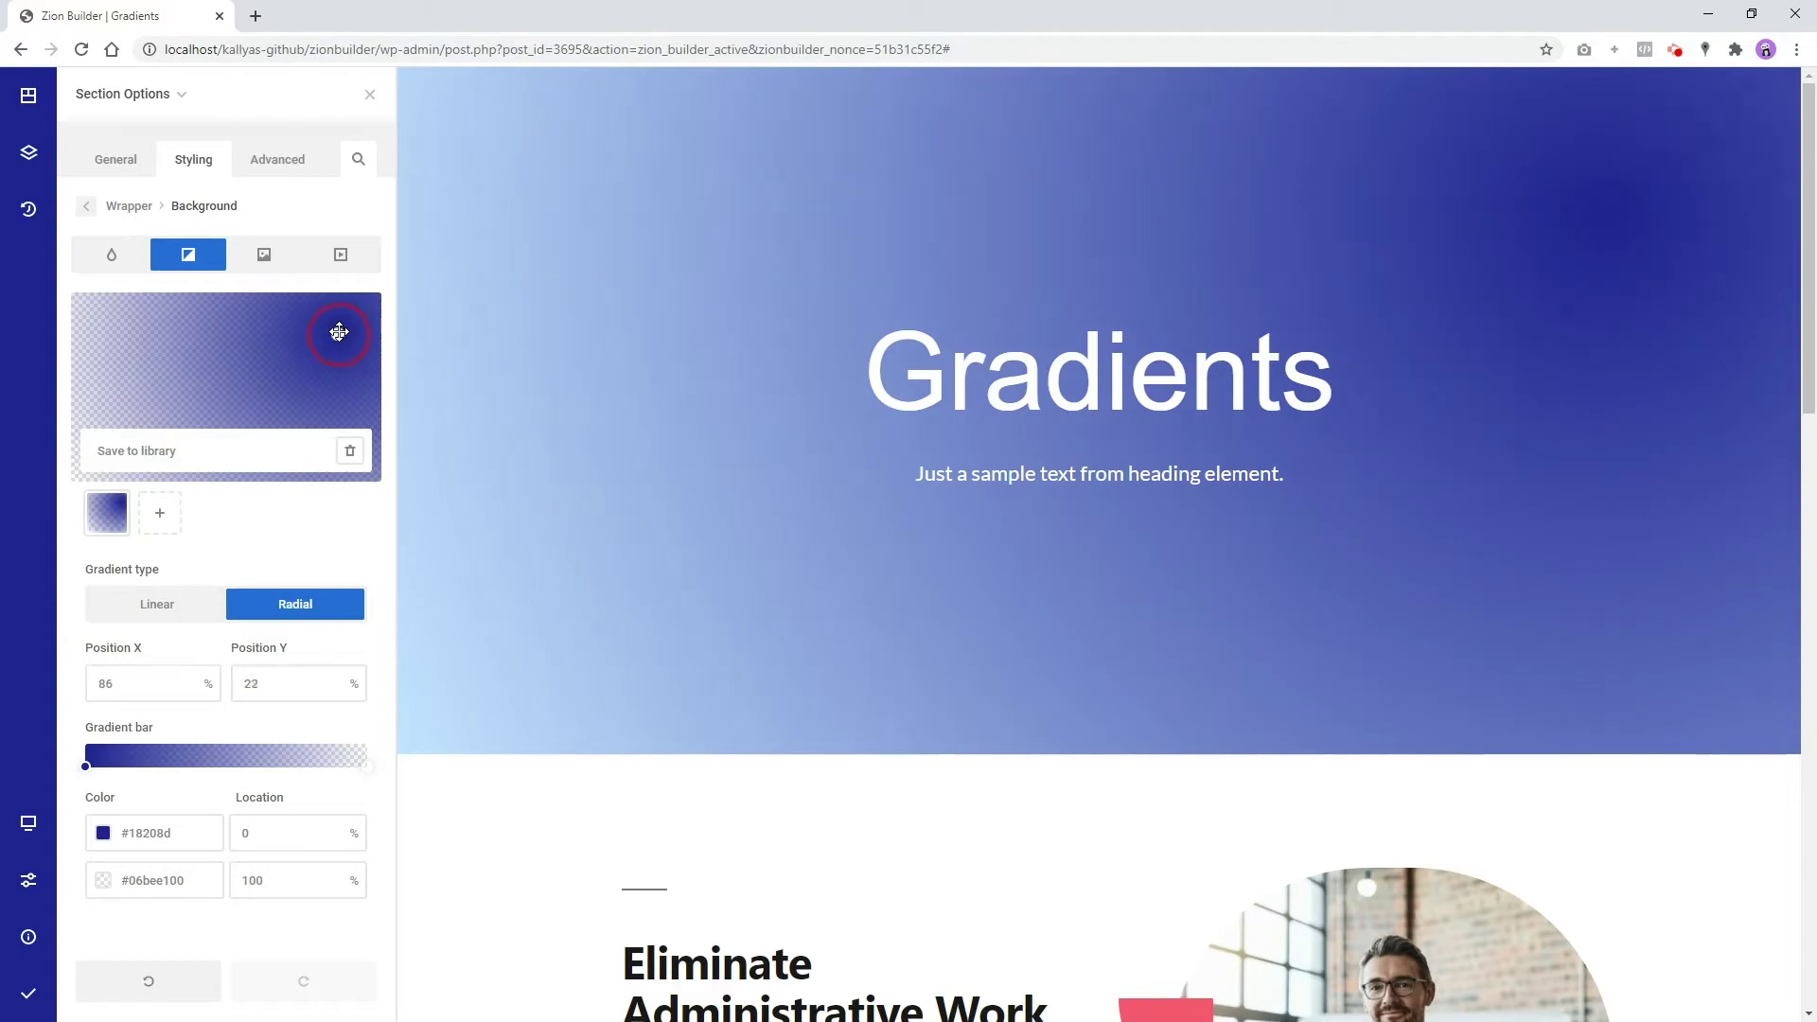
pyautogui.click(87, 768)
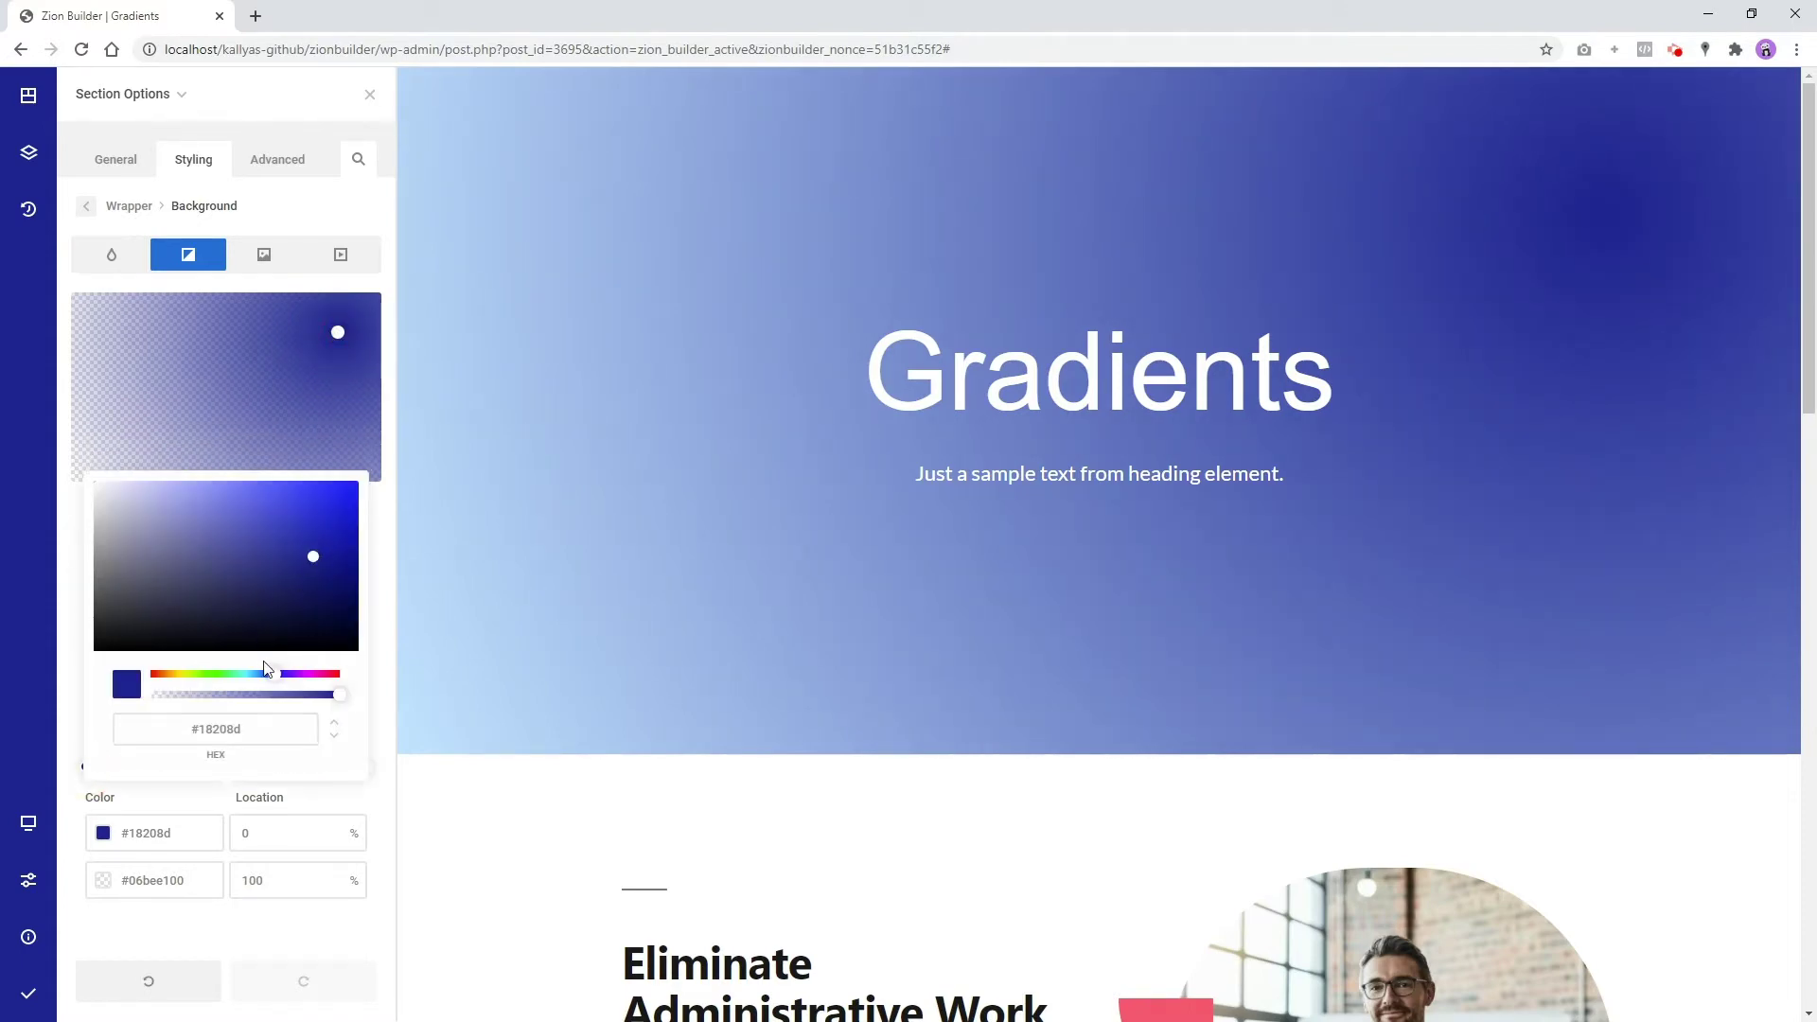
# Change the gradient's start colour to mint green #6cffc1
pyautogui.moveTo(269, 675); pyautogui.dragTo(248, 673)
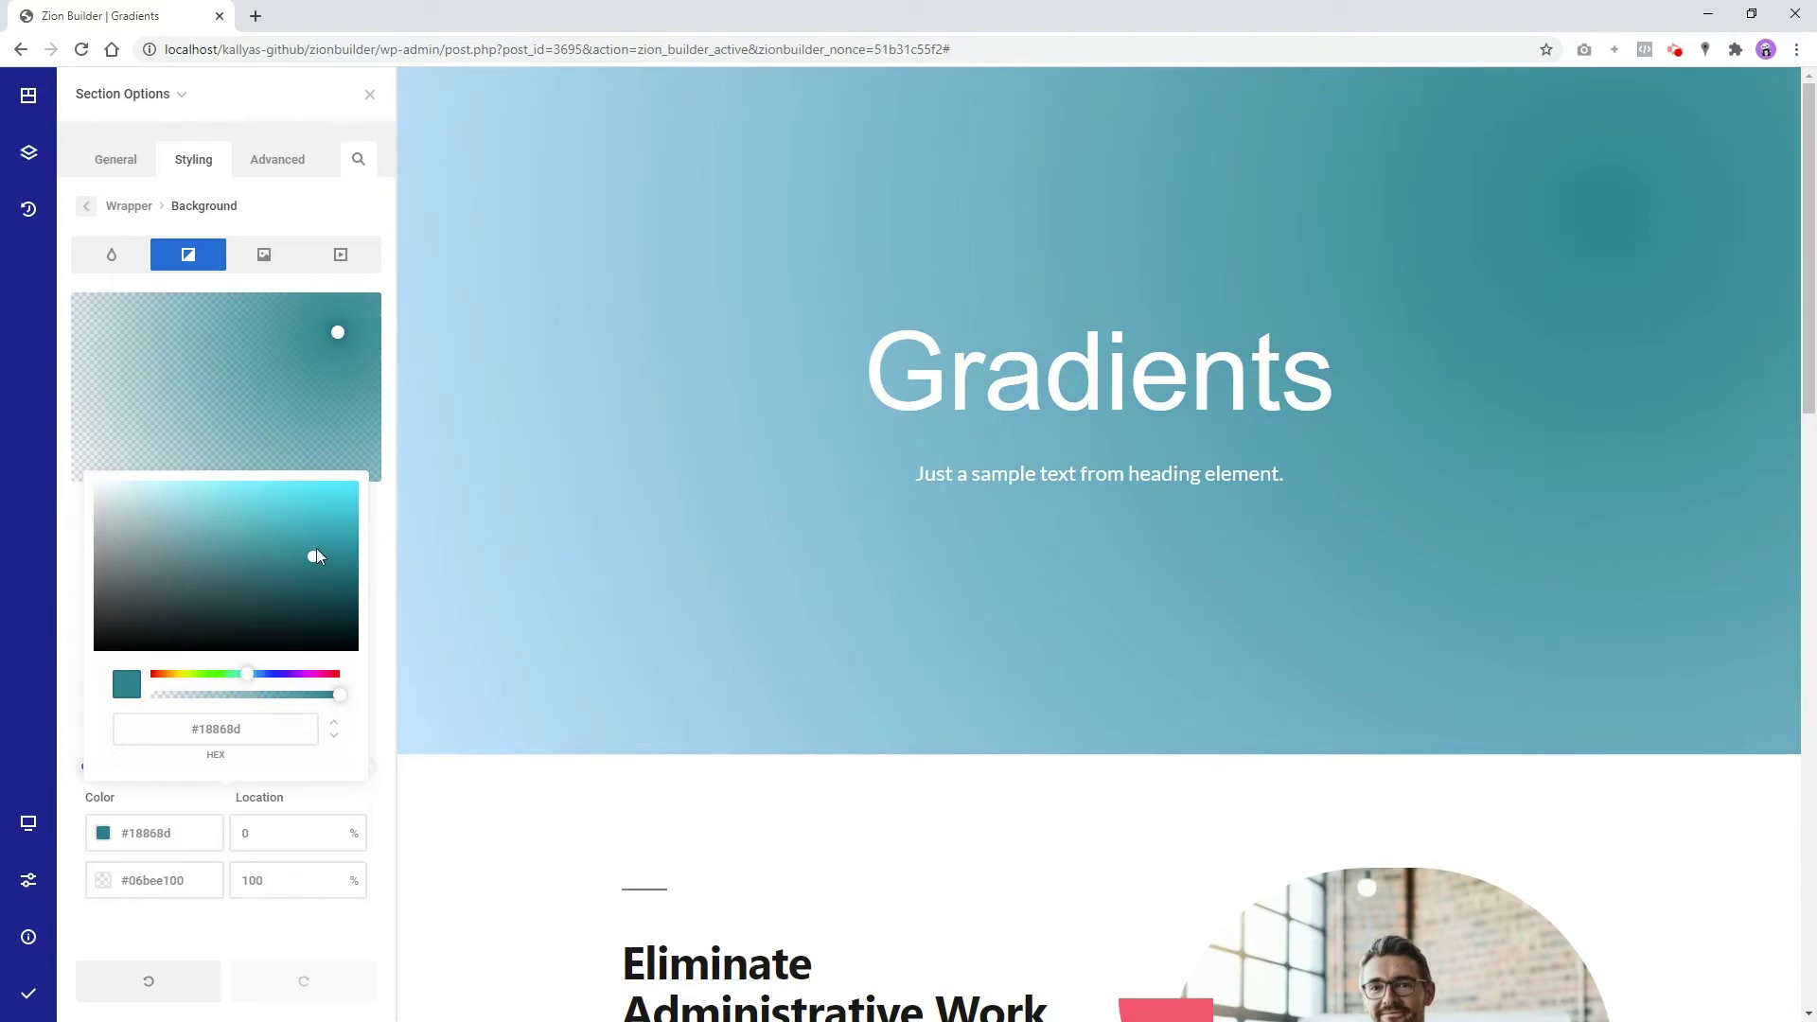
pyautogui.click(272, 507)
pyautogui.moveTo(270, 504); pyautogui.dragTo(148, 467)
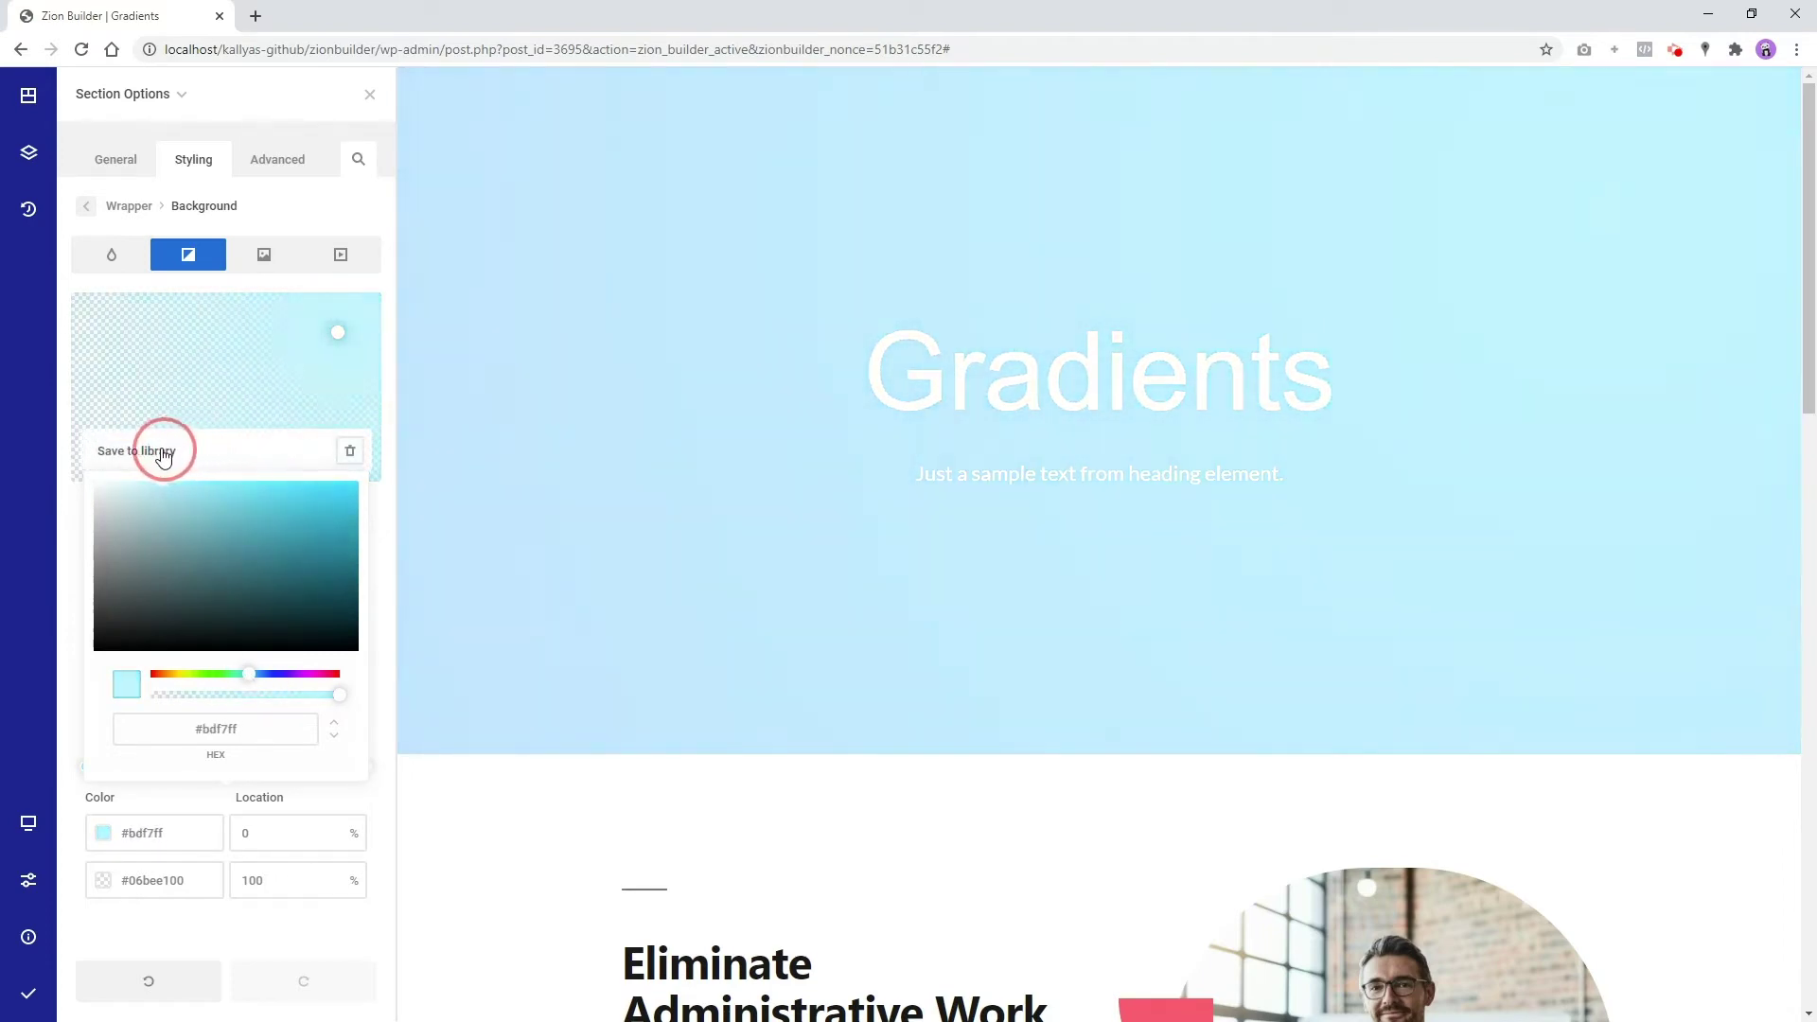
pyautogui.moveTo(150, 466); pyautogui.dragTo(245, 478)
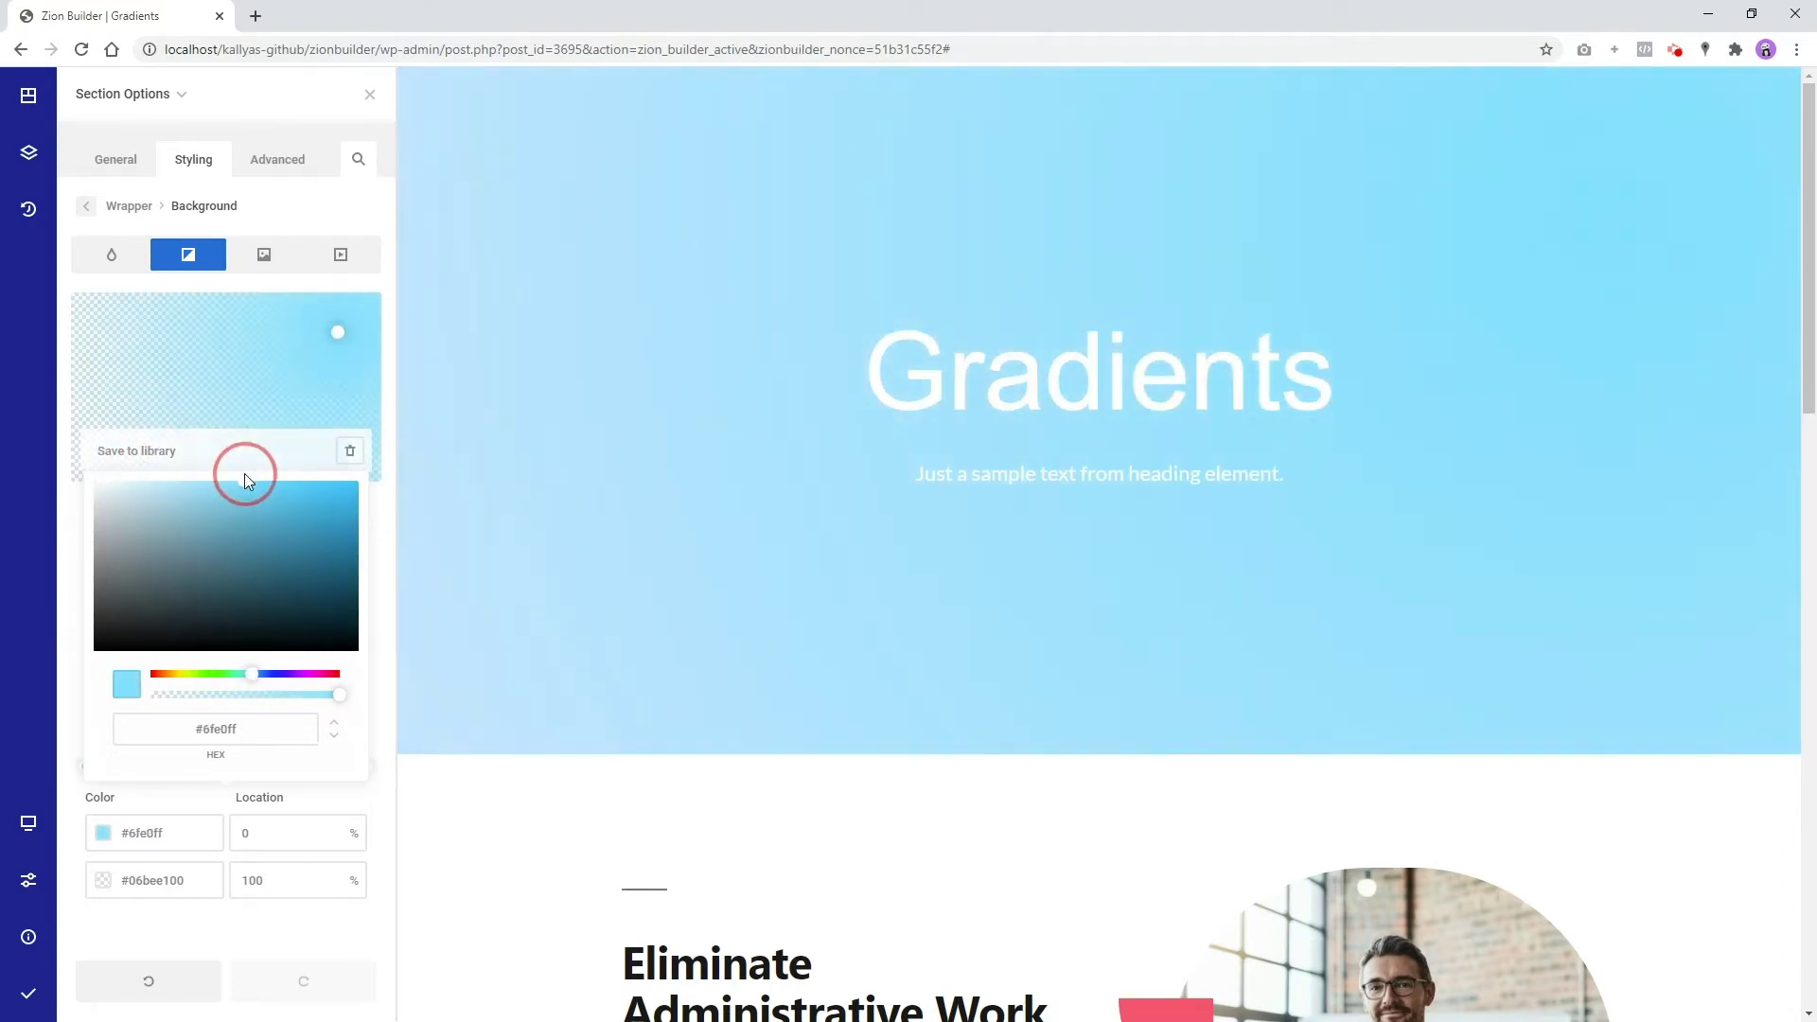
pyautogui.moveTo(247, 674); pyautogui.dragTo(232, 674)
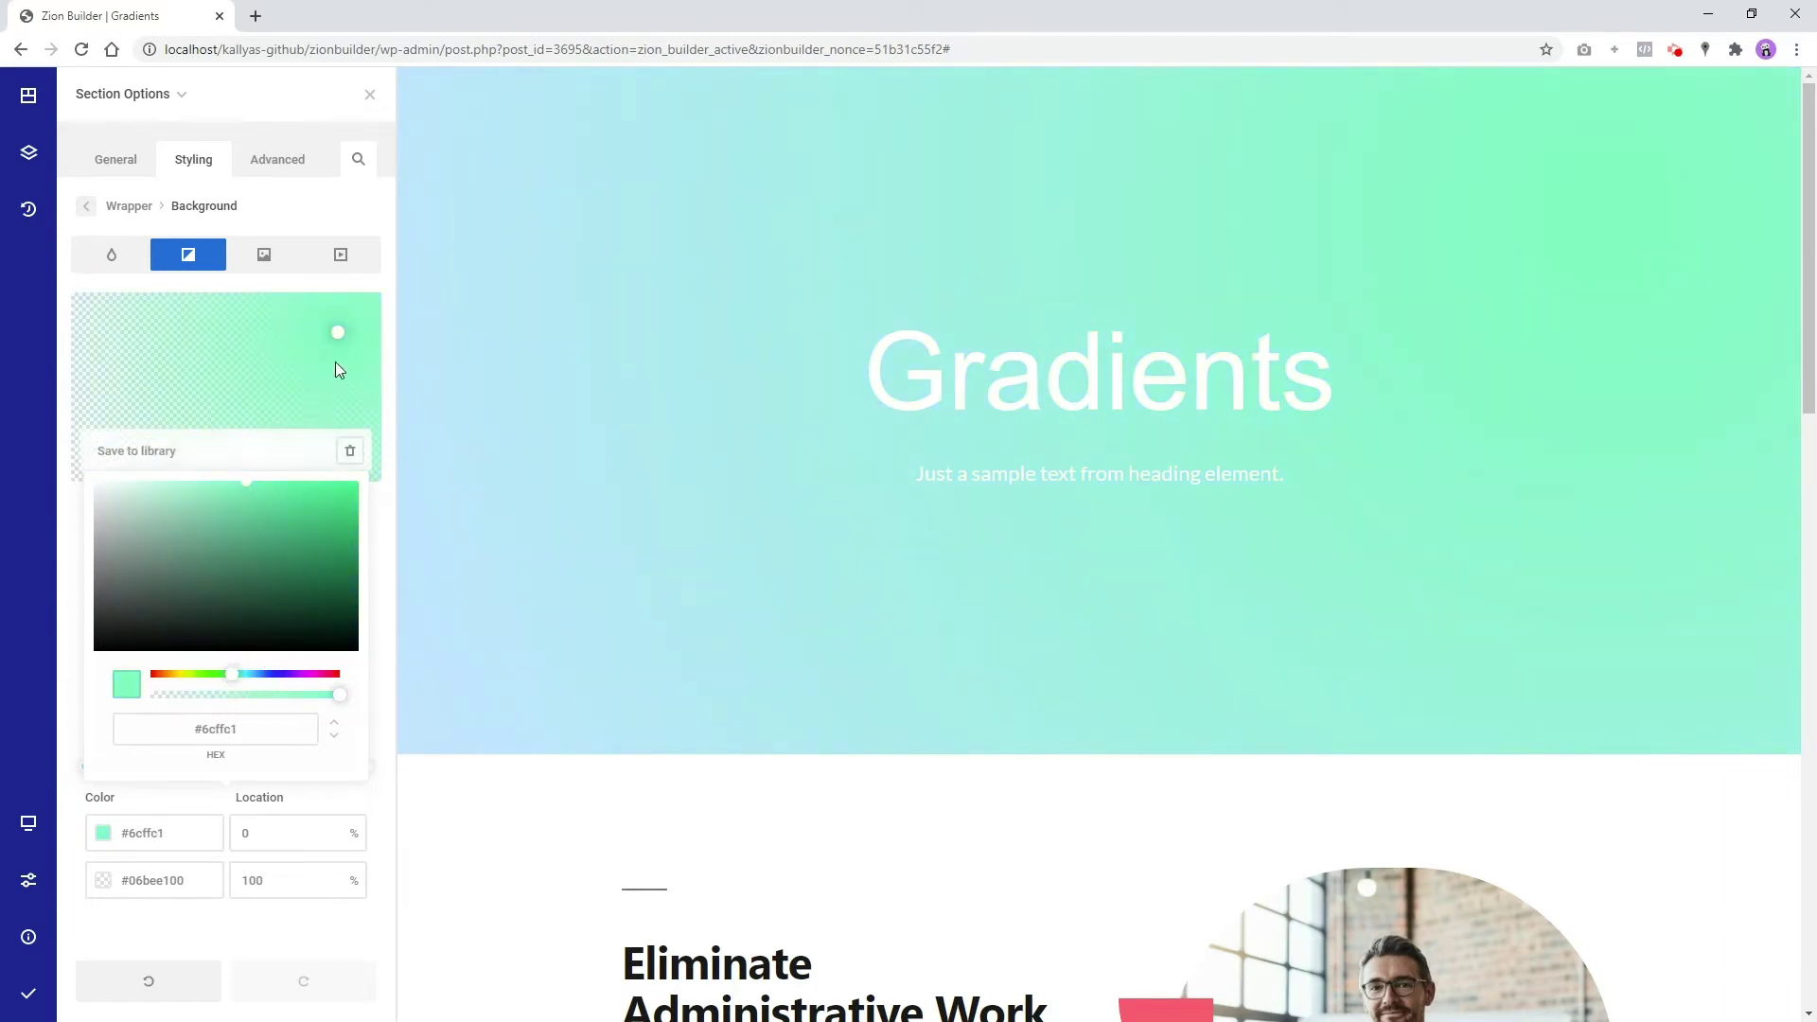
pyautogui.click(67, 543)
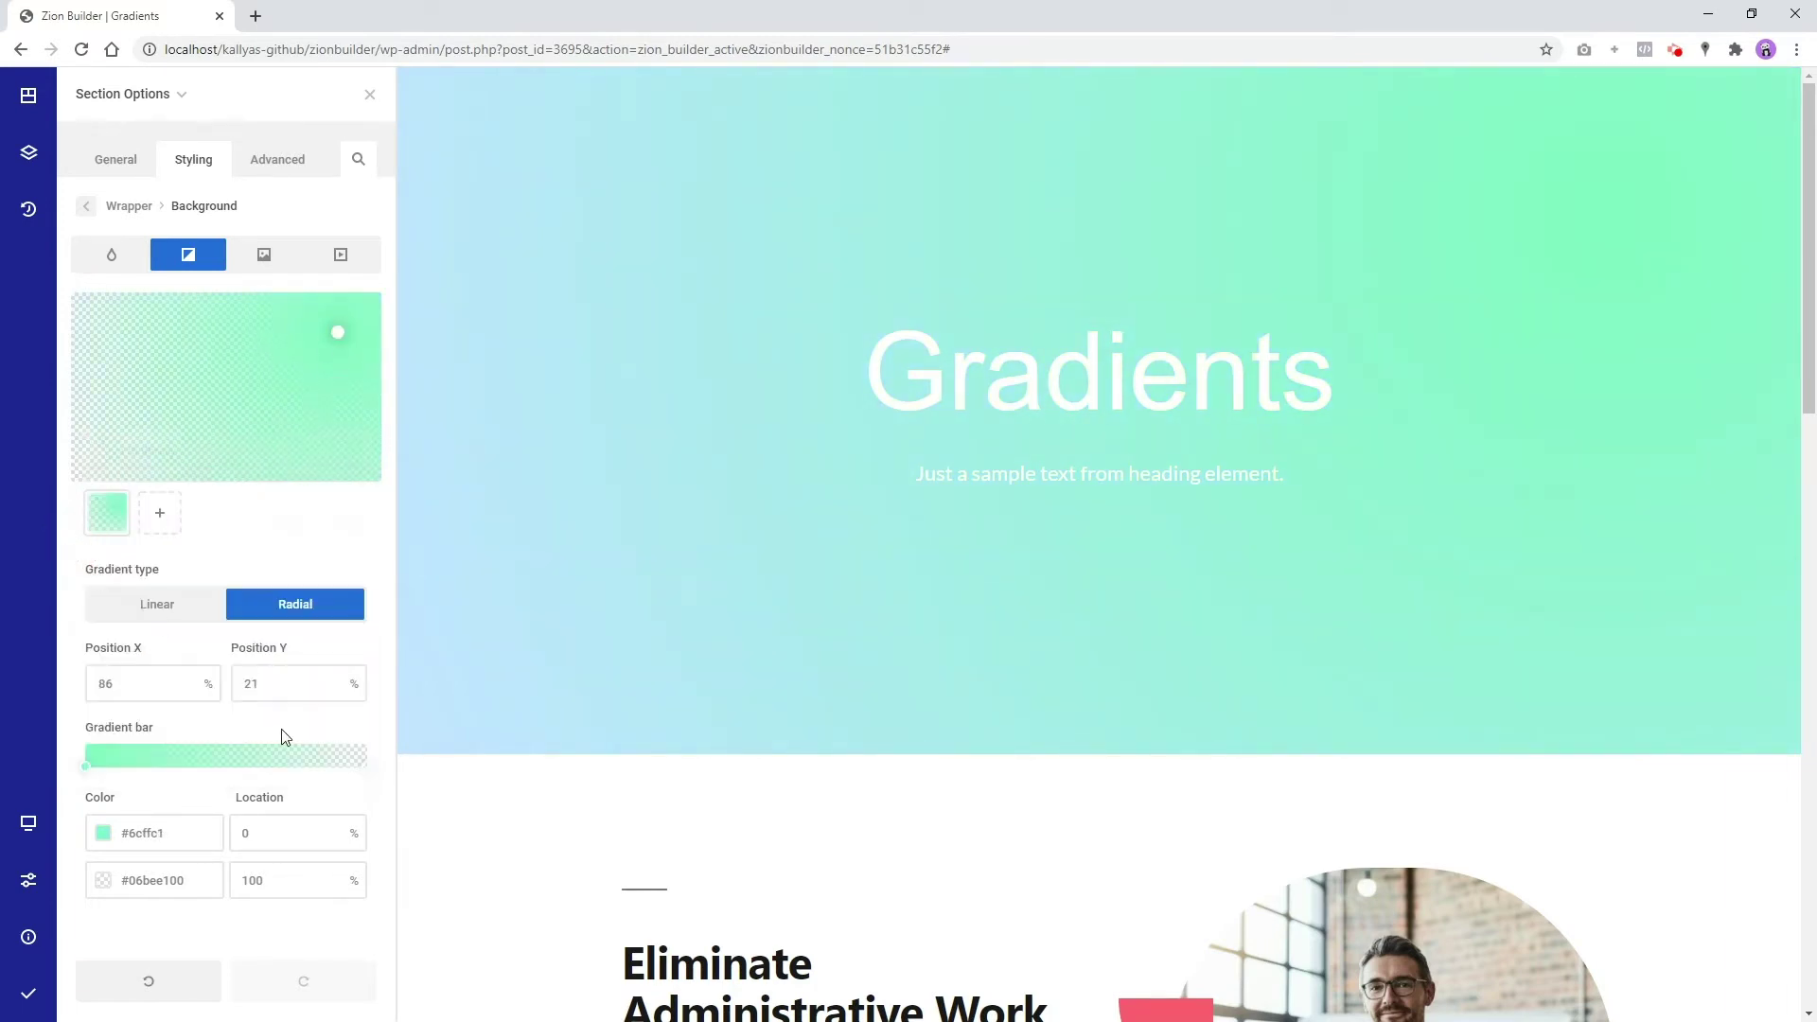
# Pull the fade-out stop to 42% and place the green glow toward the upper right
pyautogui.moveTo(368, 776)
pyautogui.mouseDown()
pyautogui.moveTo(105, 776)
pyautogui.moveTo(200, 783)
pyautogui.mouseUp()
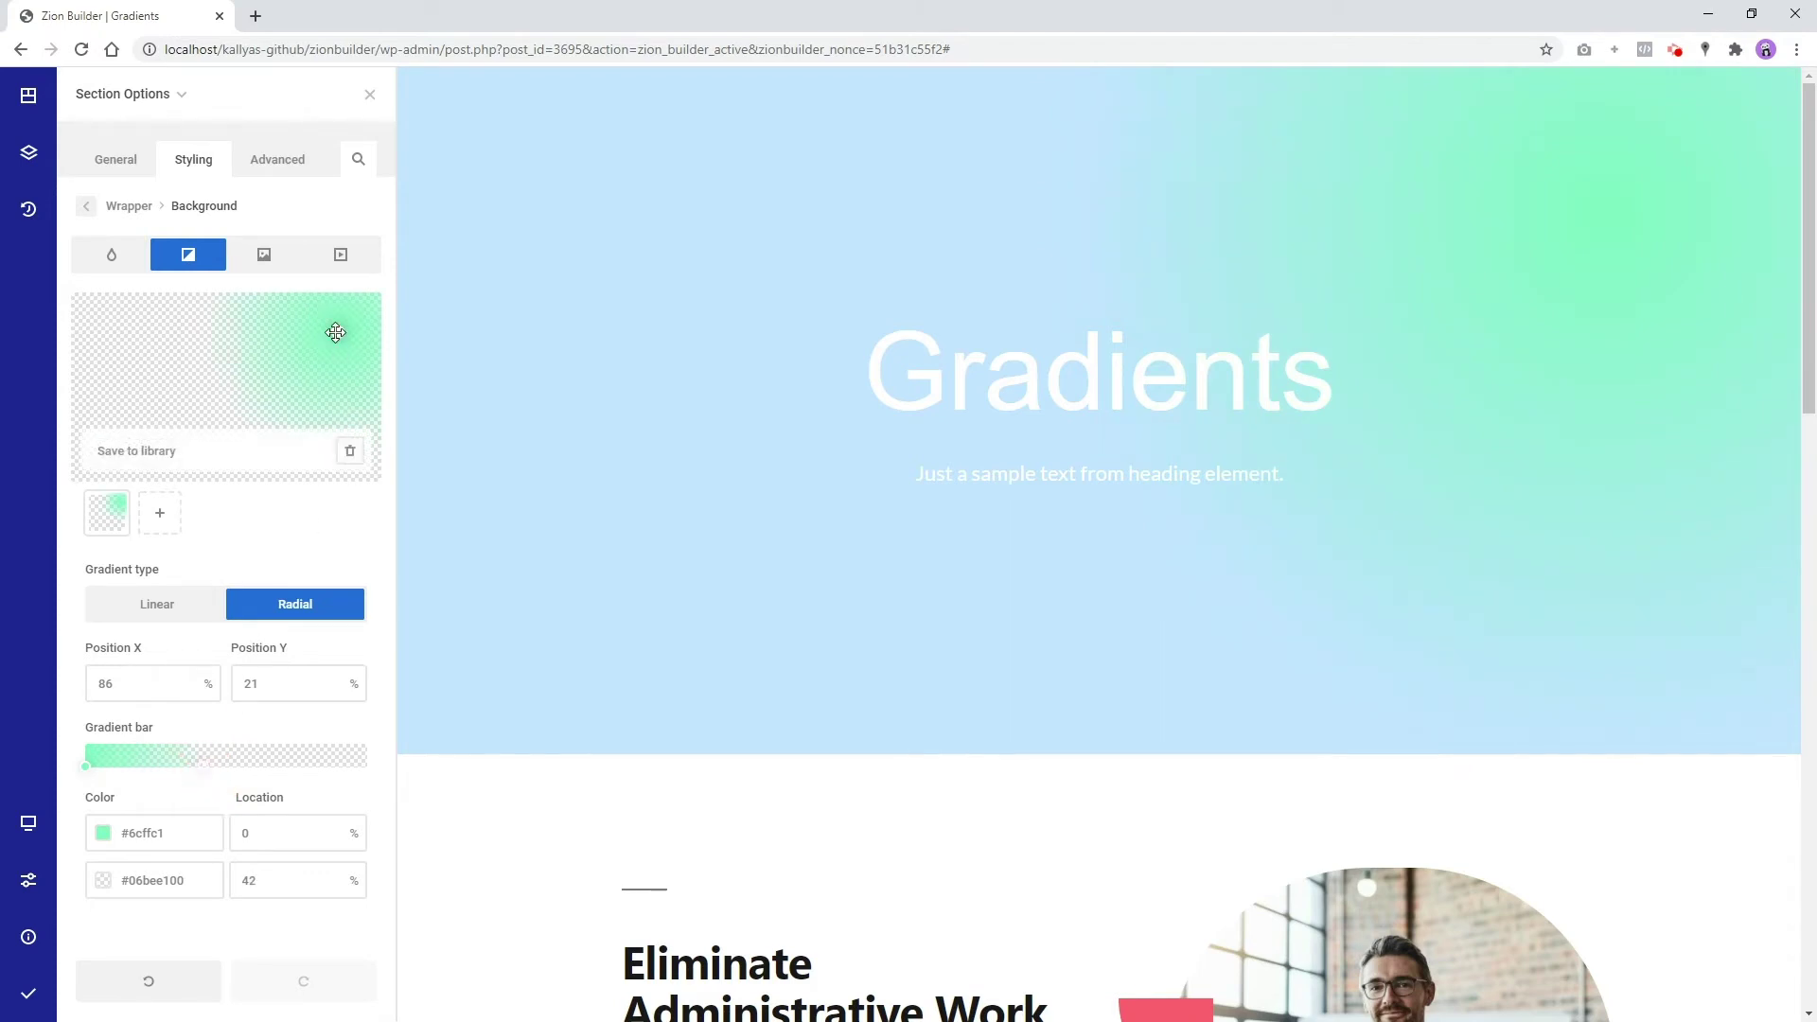
pyautogui.moveTo(335, 333); pyautogui.dragTo(121, 583)
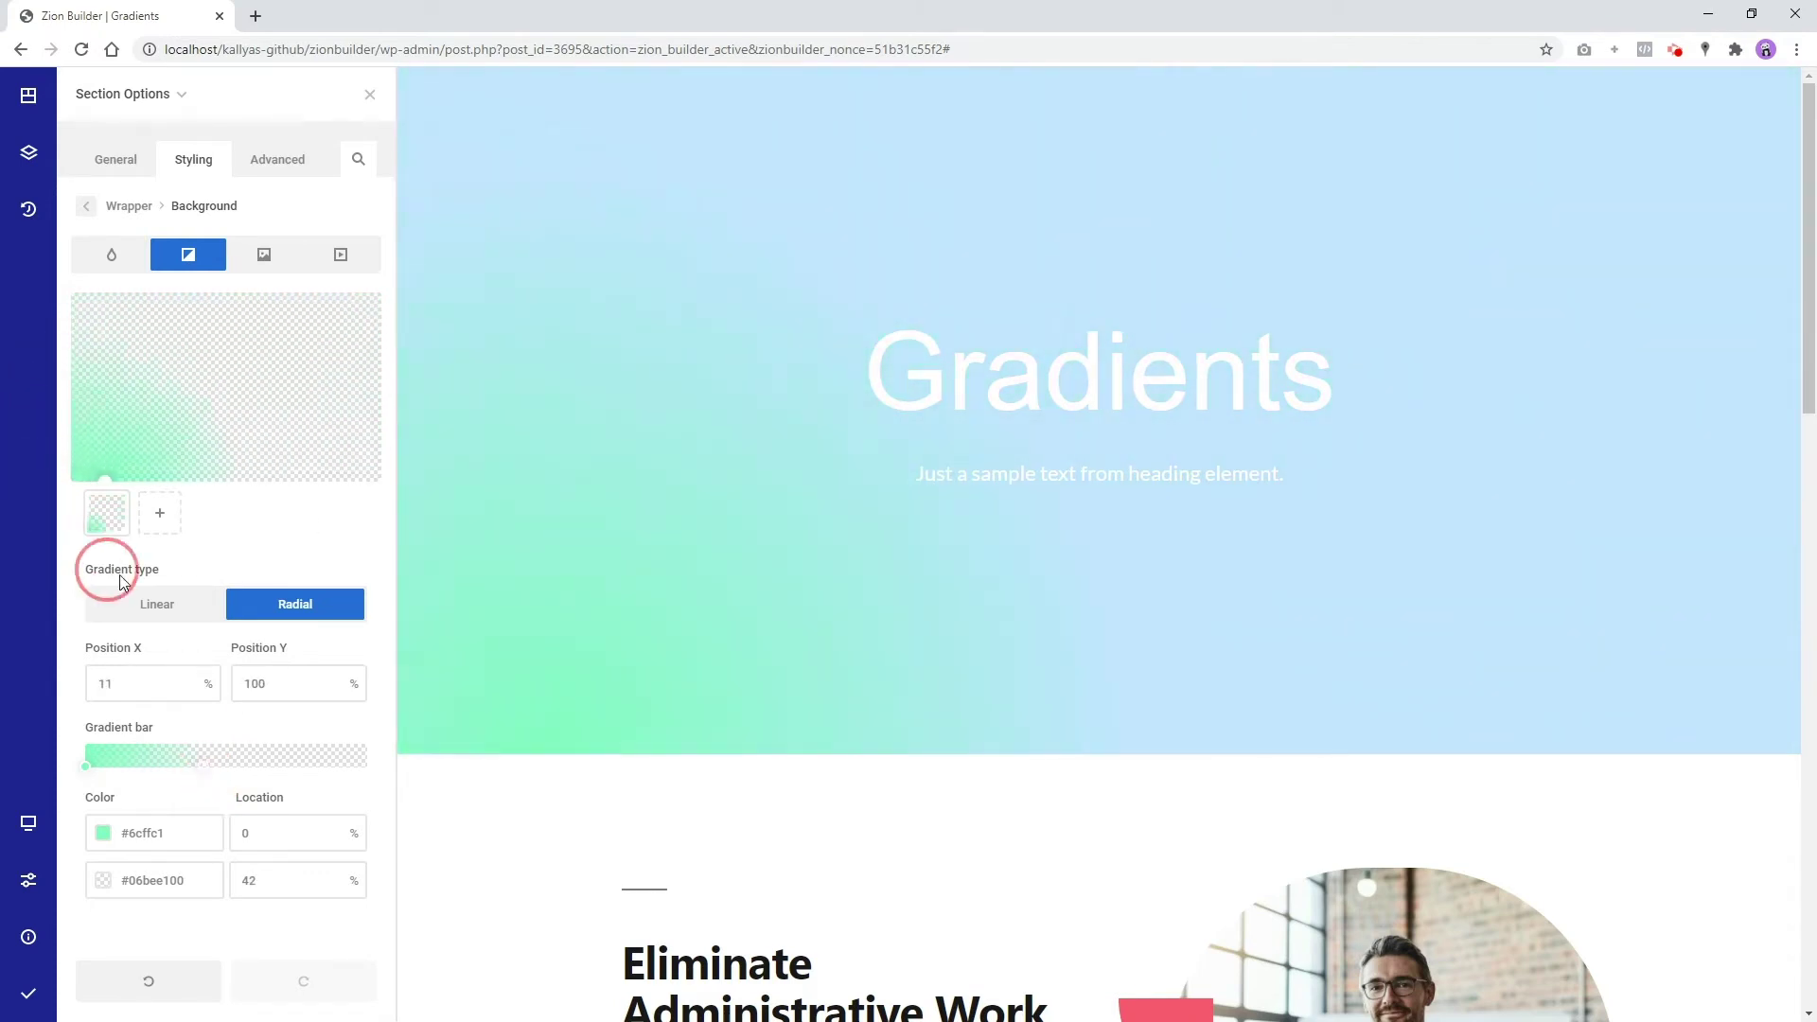
pyautogui.moveTo(106, 482)
pyautogui.mouseDown()
pyautogui.moveTo(265, 361)
pyautogui.moveTo(357, 320)
pyautogui.mouseUp()
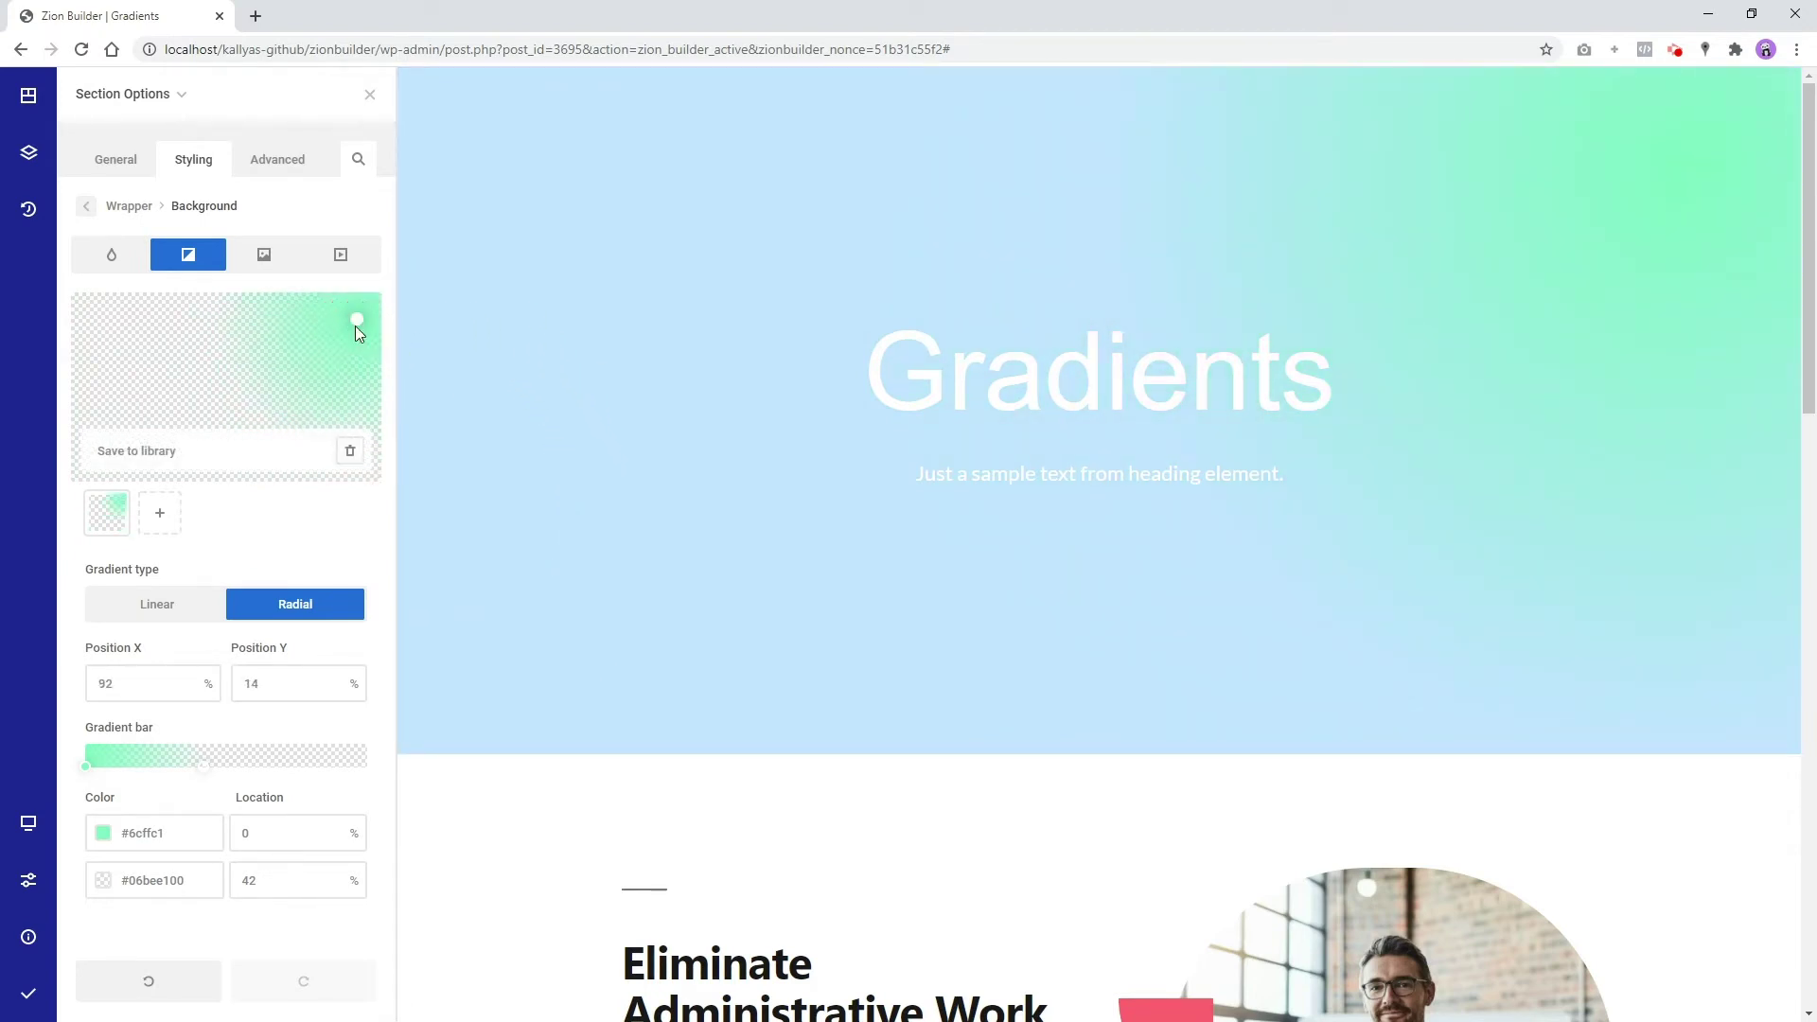
# Add a second radial gradient layer whose end stop is fully transparent
pyautogui.click(159, 512)
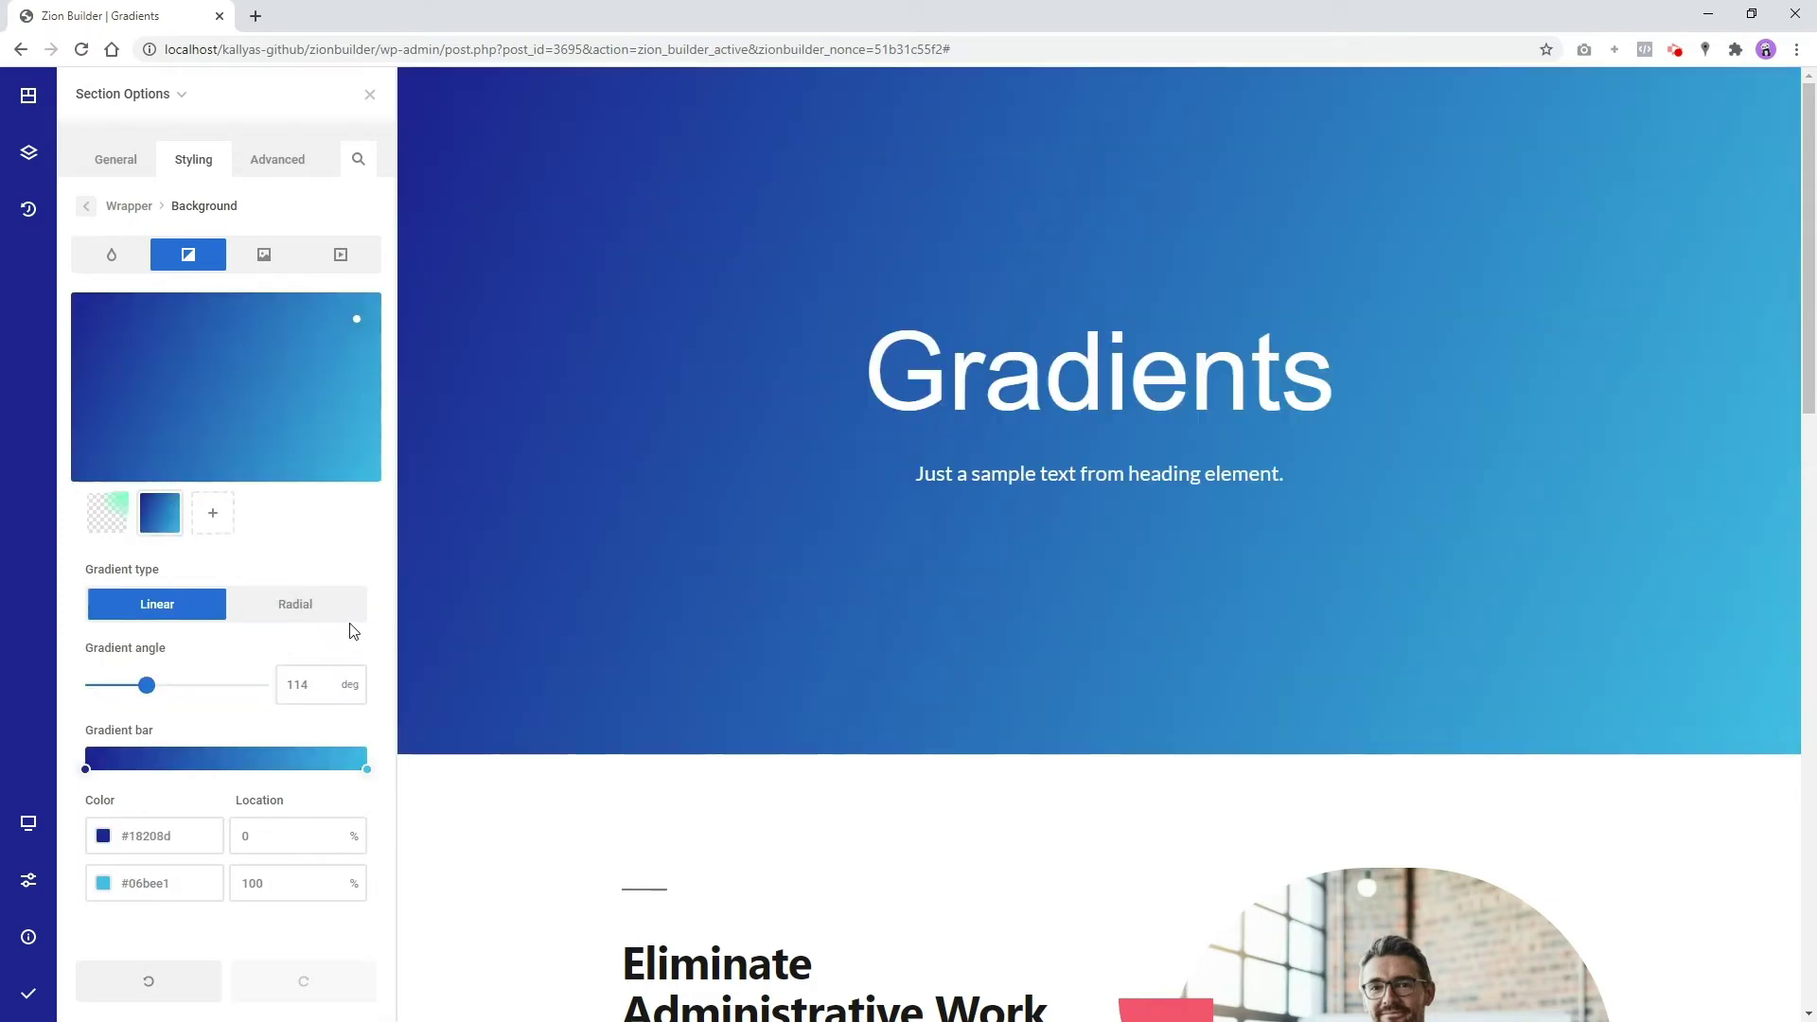
pyautogui.click(292, 611)
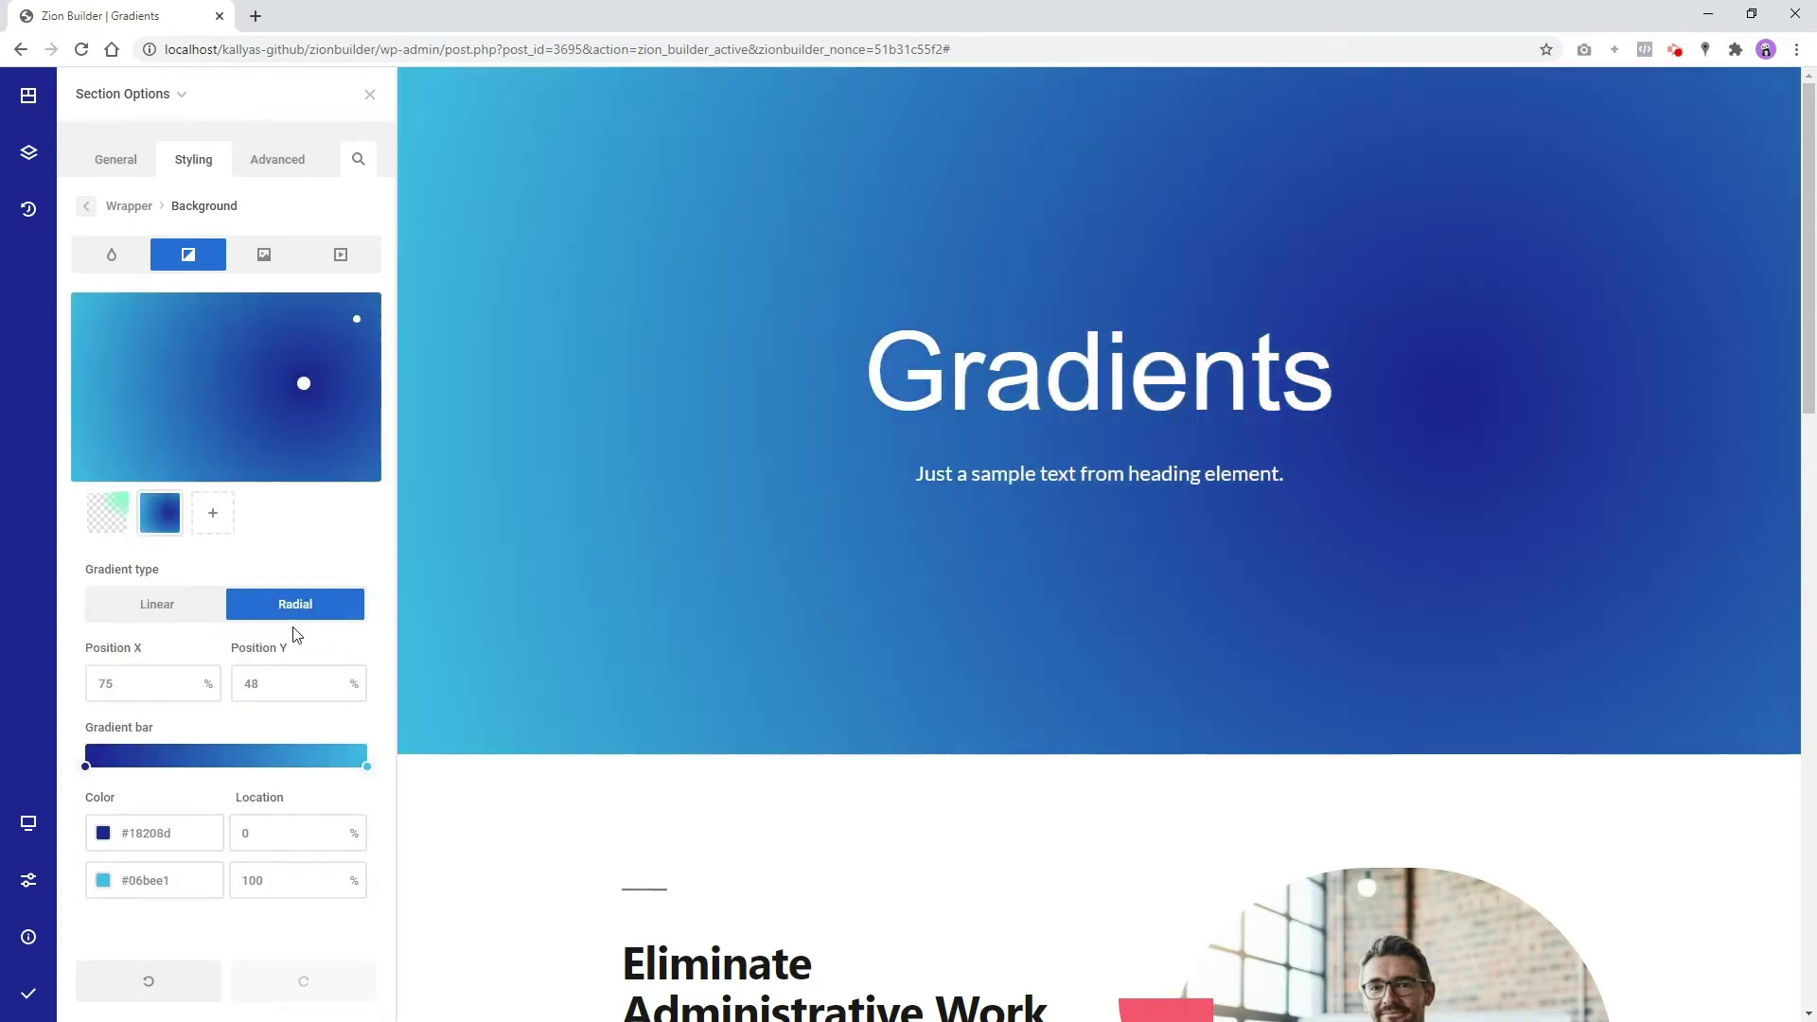
pyautogui.click(367, 767)
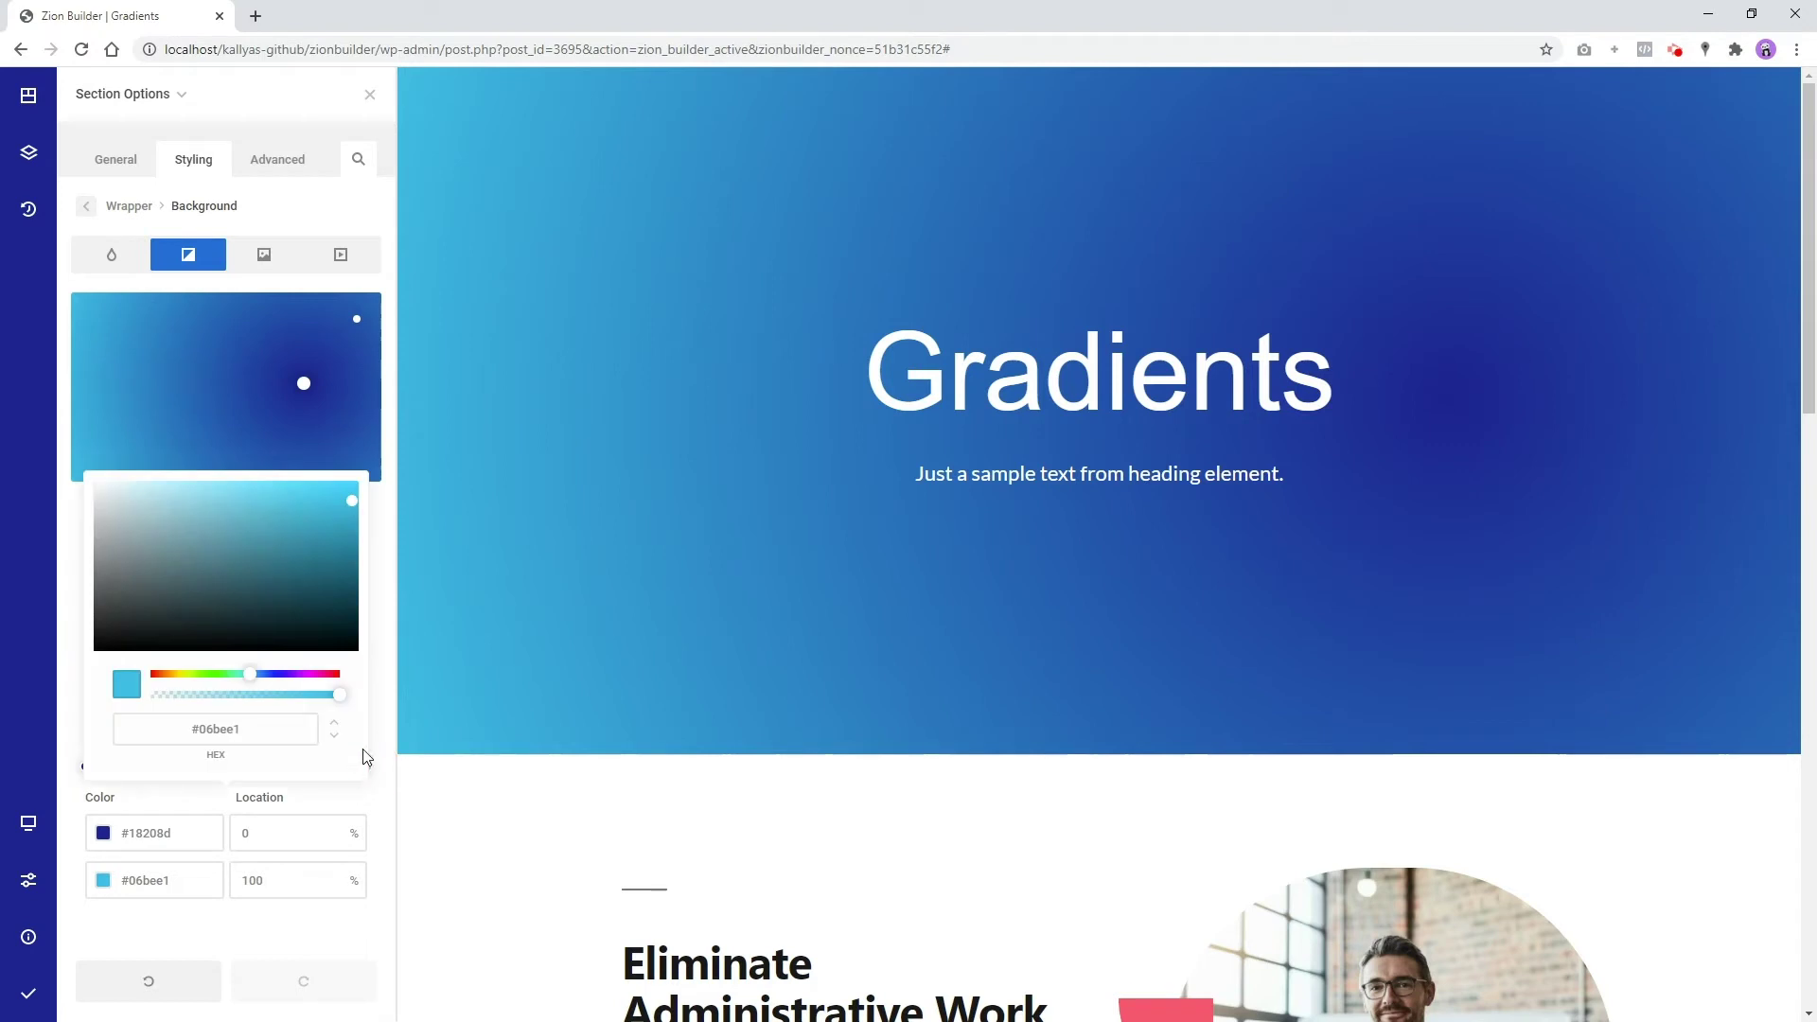
pyautogui.moveTo(328, 699); pyautogui.dragTo(129, 697)
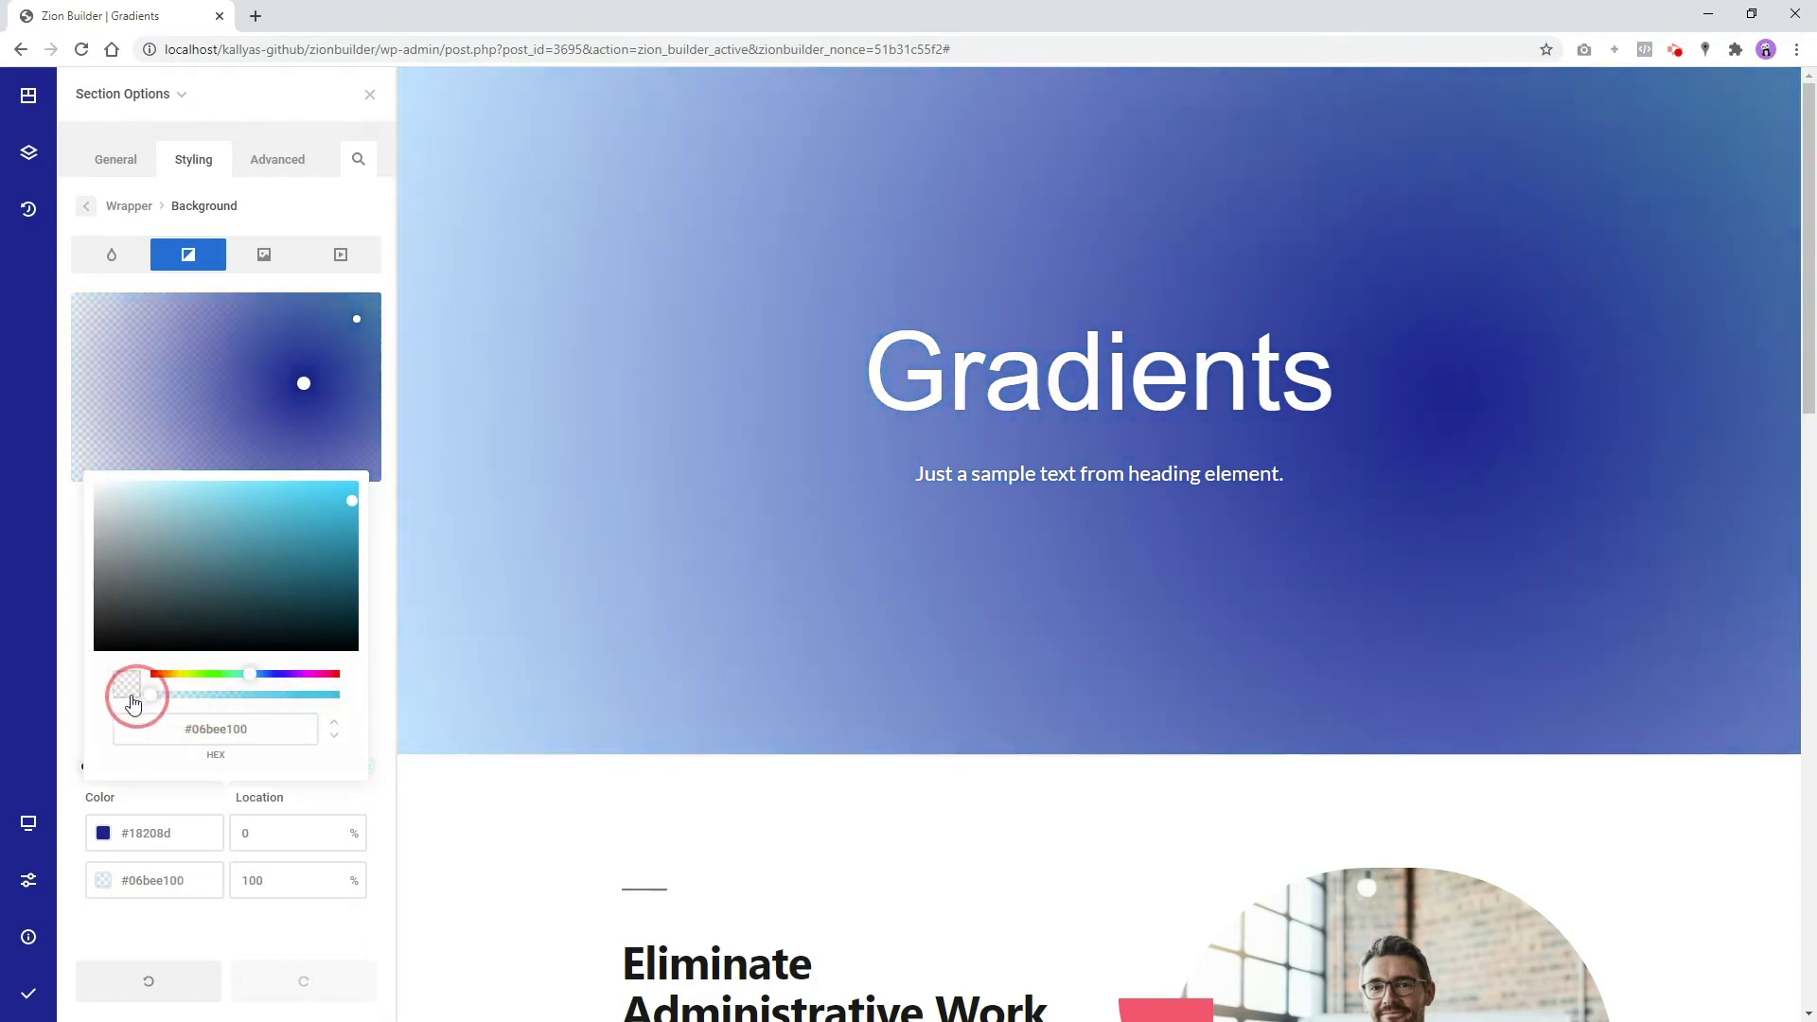
pyautogui.click(72, 705)
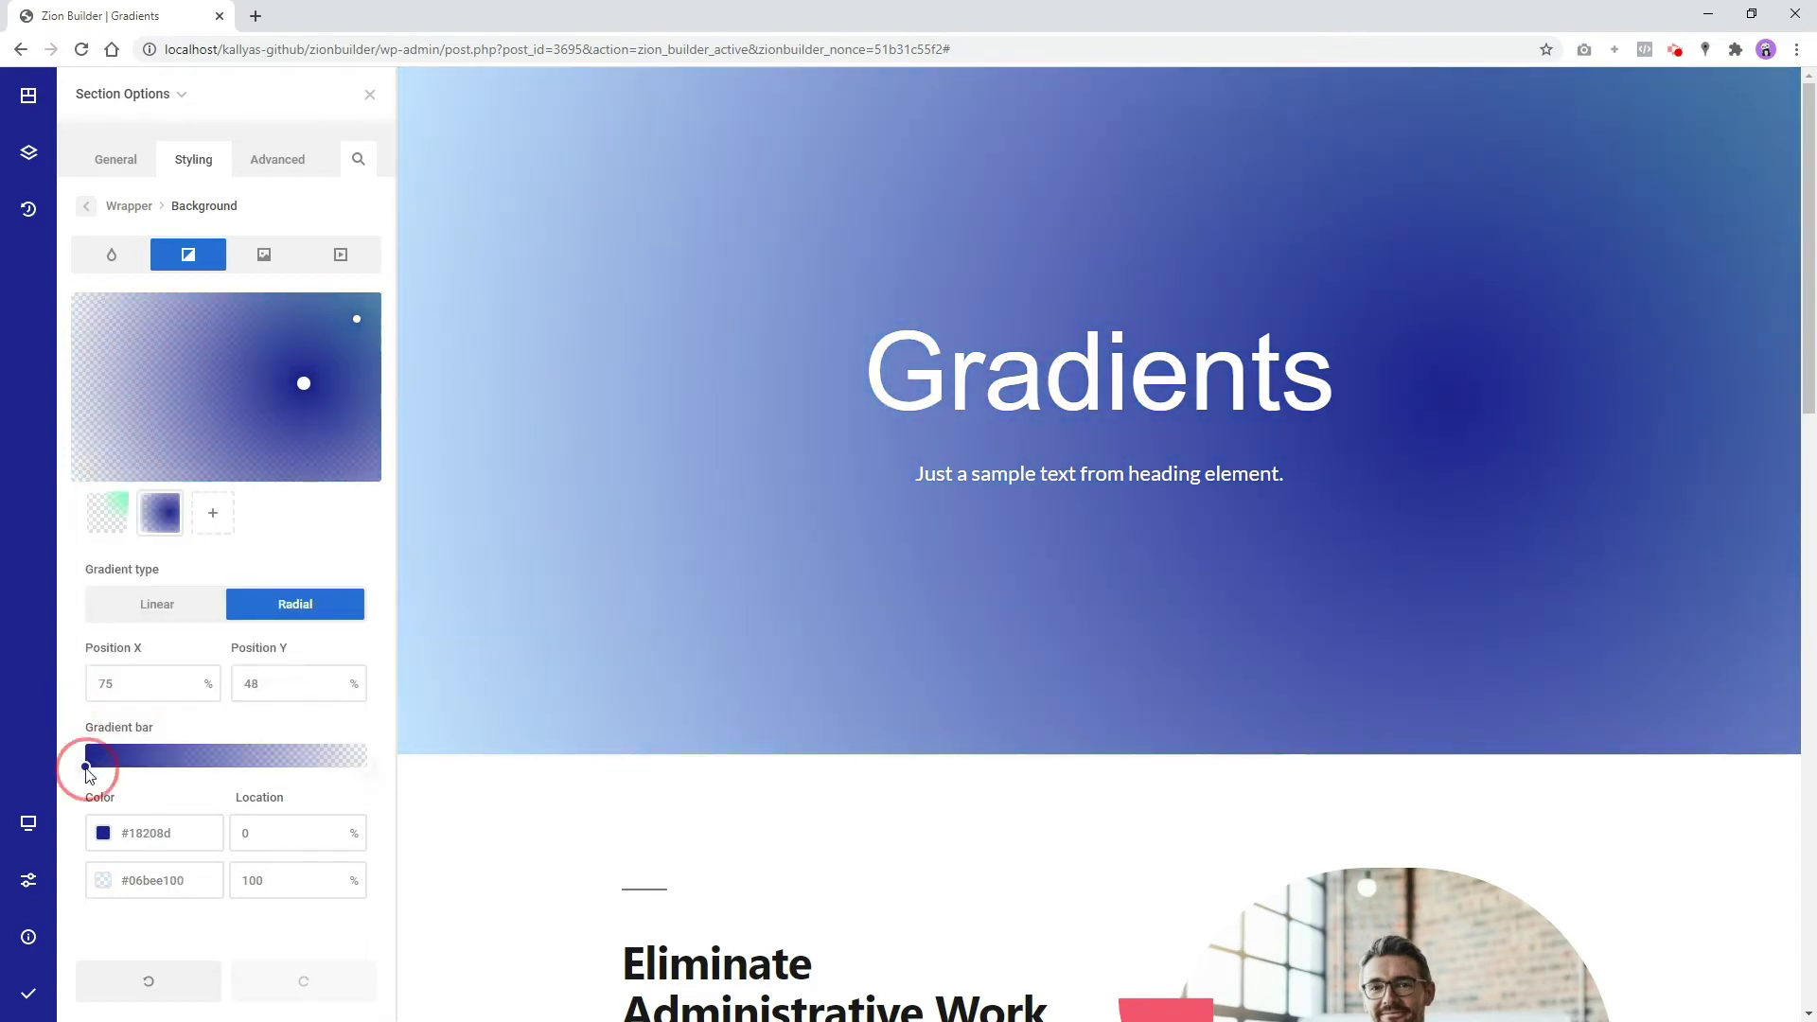
# Colour its start coral #ff5959, centre it at the bottom middle, stop at 68%
pyautogui.click(87, 768)
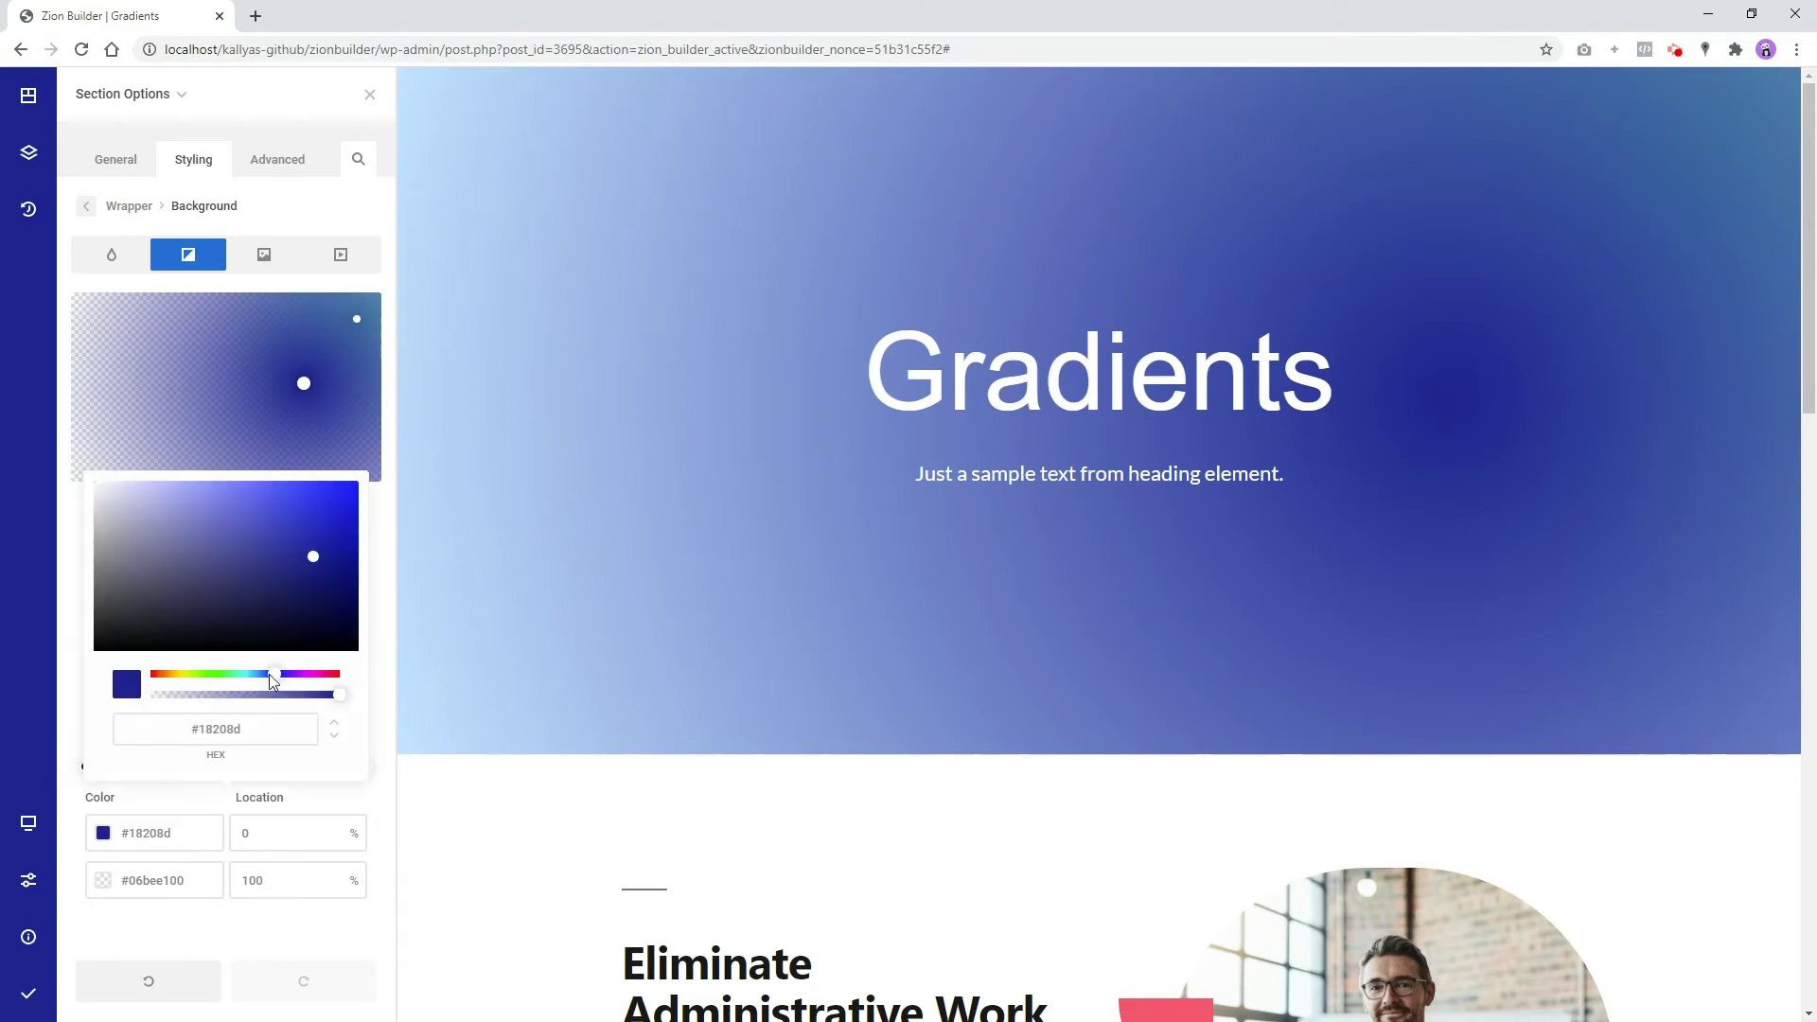
pyautogui.moveTo(269, 674); pyautogui.dragTo(351, 679)
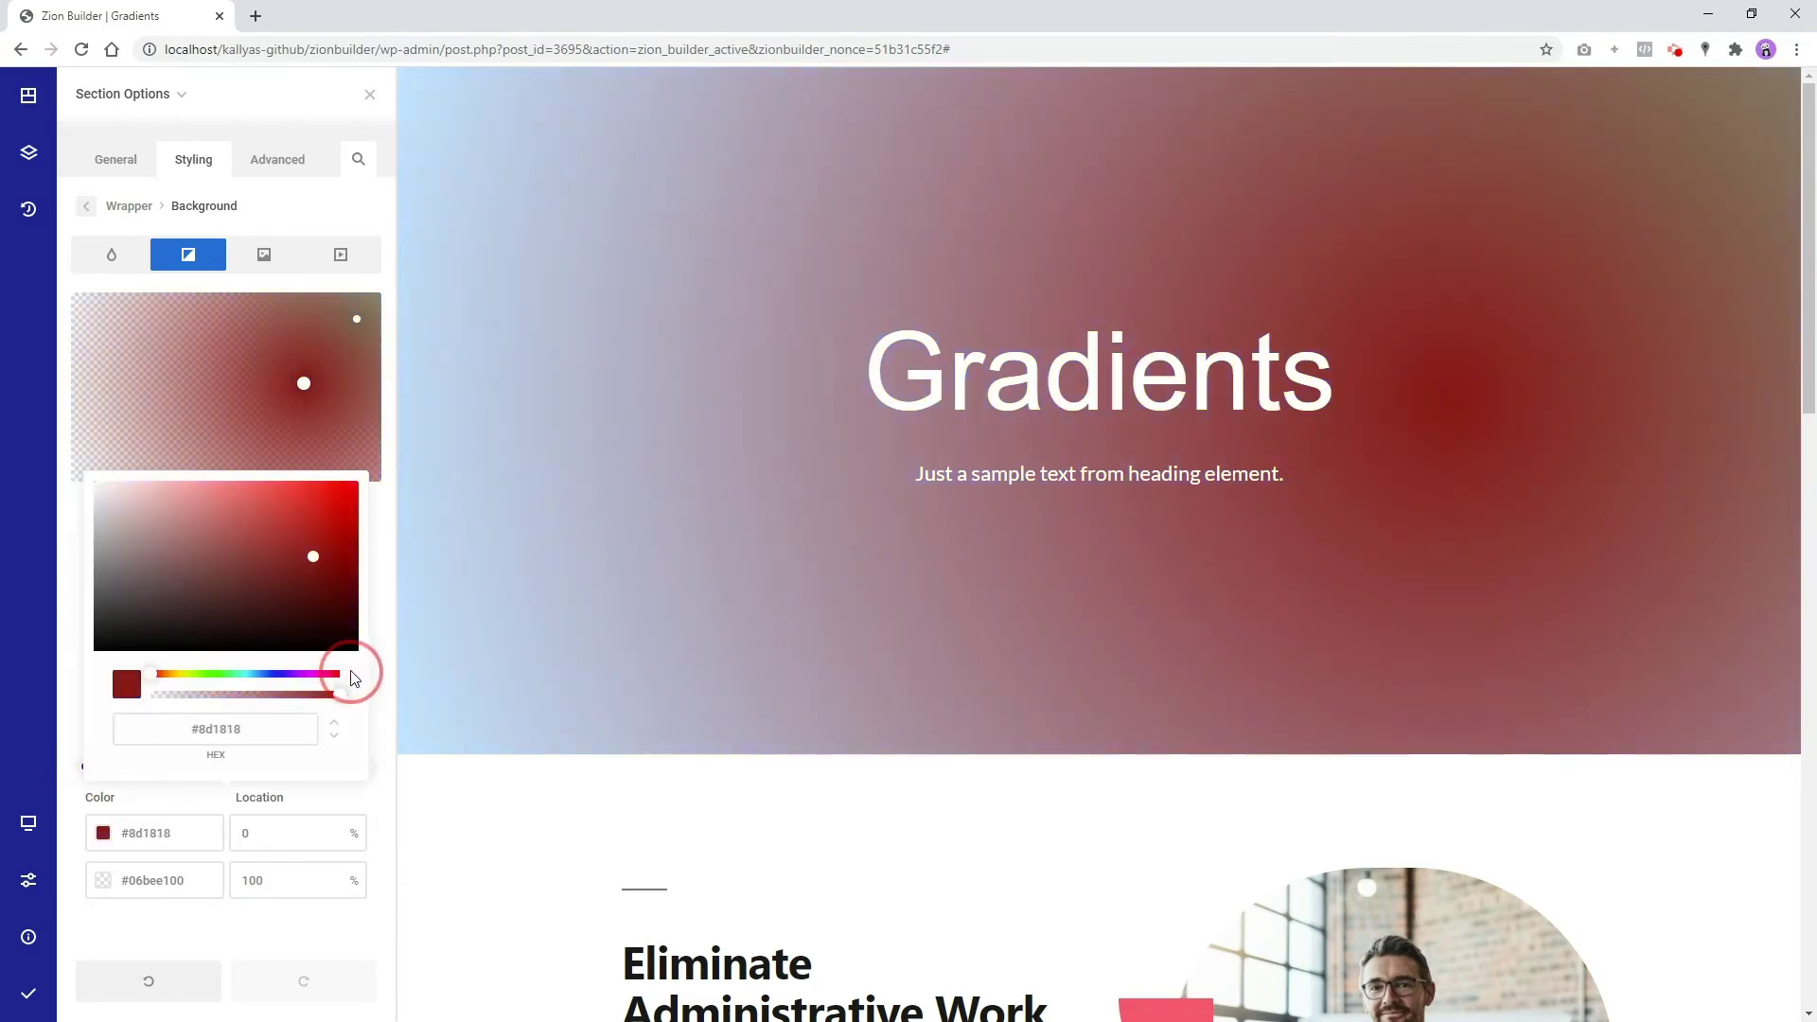
pyautogui.moveTo(314, 551); pyautogui.dragTo(268, 477)
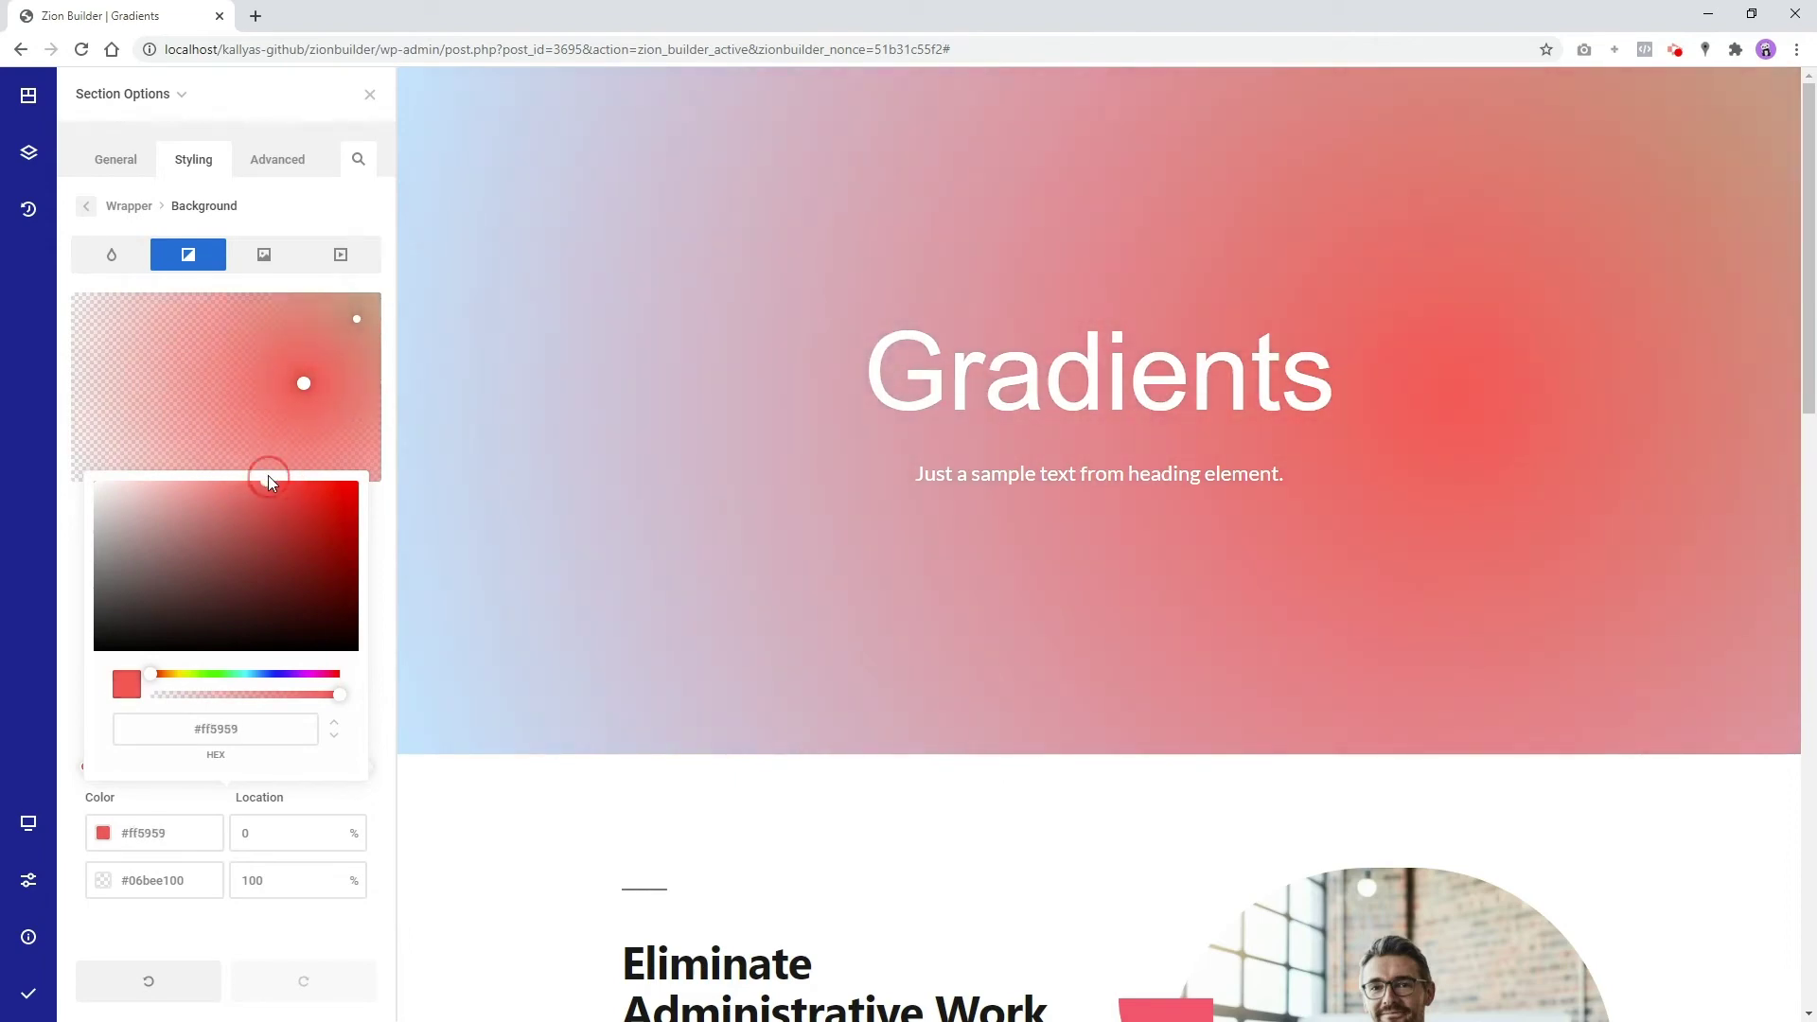
pyautogui.moveTo(303, 384)
pyautogui.mouseDown()
pyautogui.moveTo(229, 480)
pyautogui.moveTo(221, 531)
pyautogui.mouseUp()
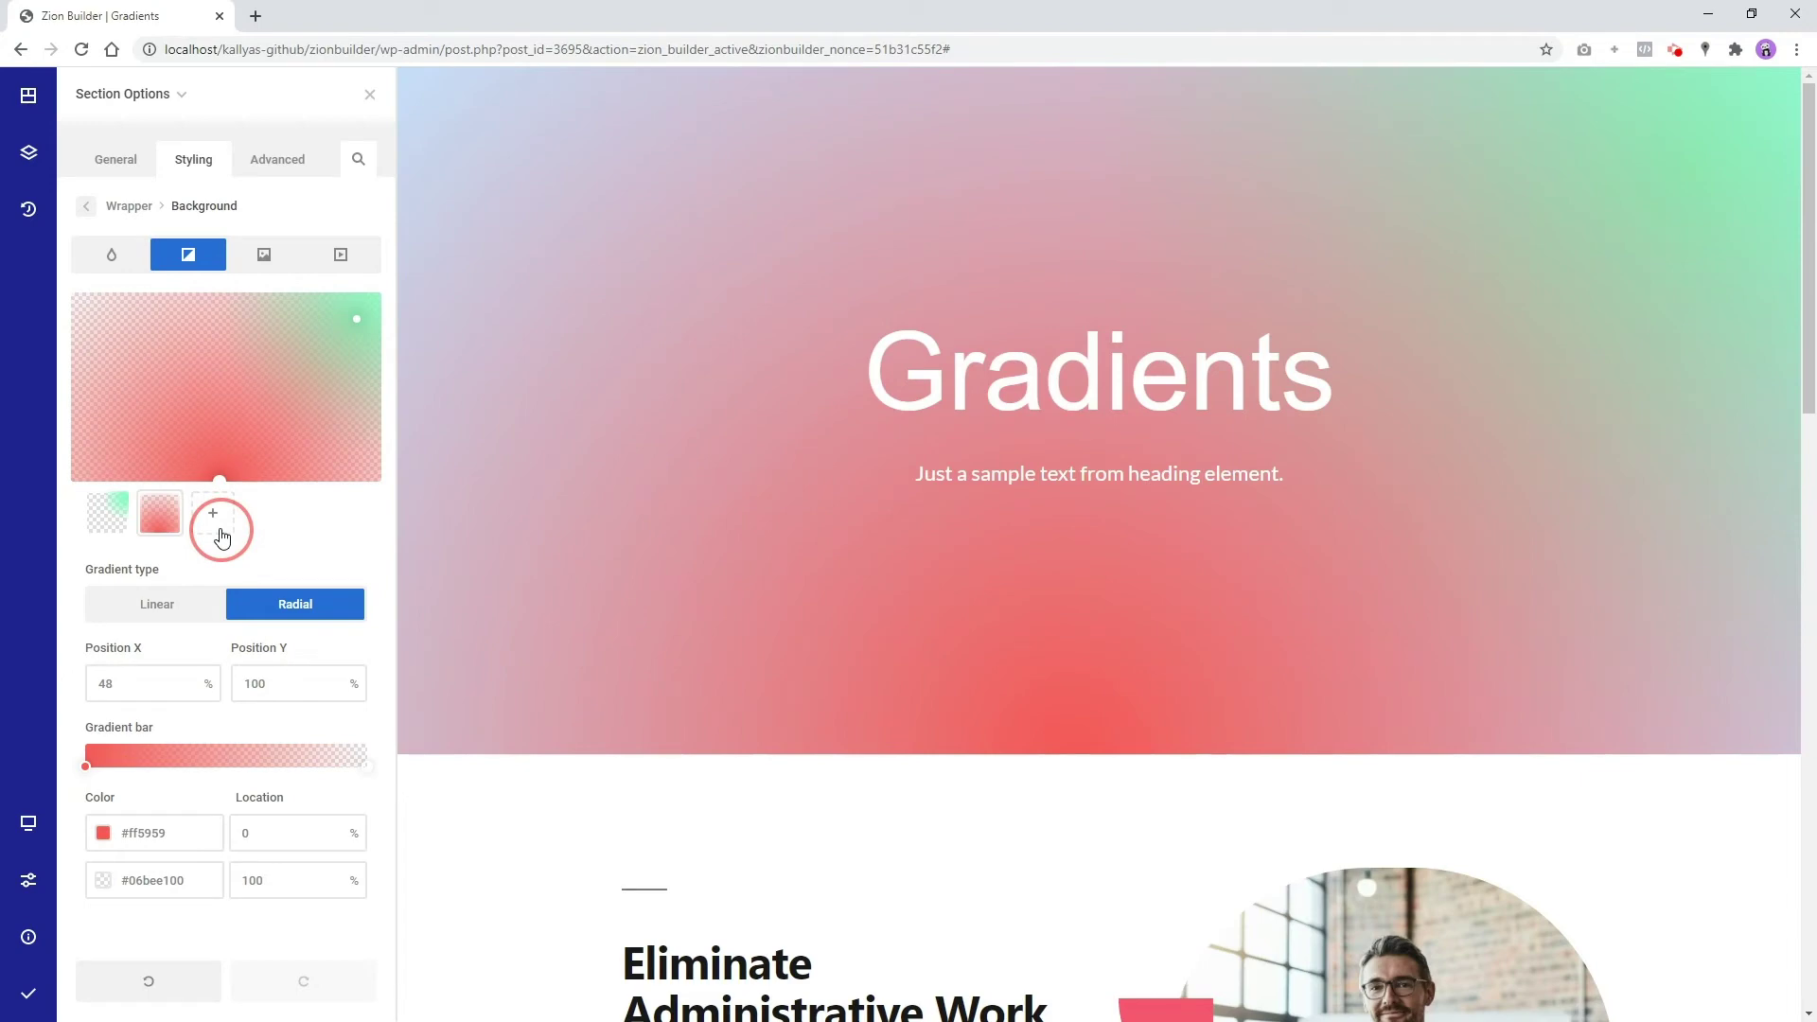
pyautogui.moveTo(365, 763); pyautogui.dragTo(267, 777)
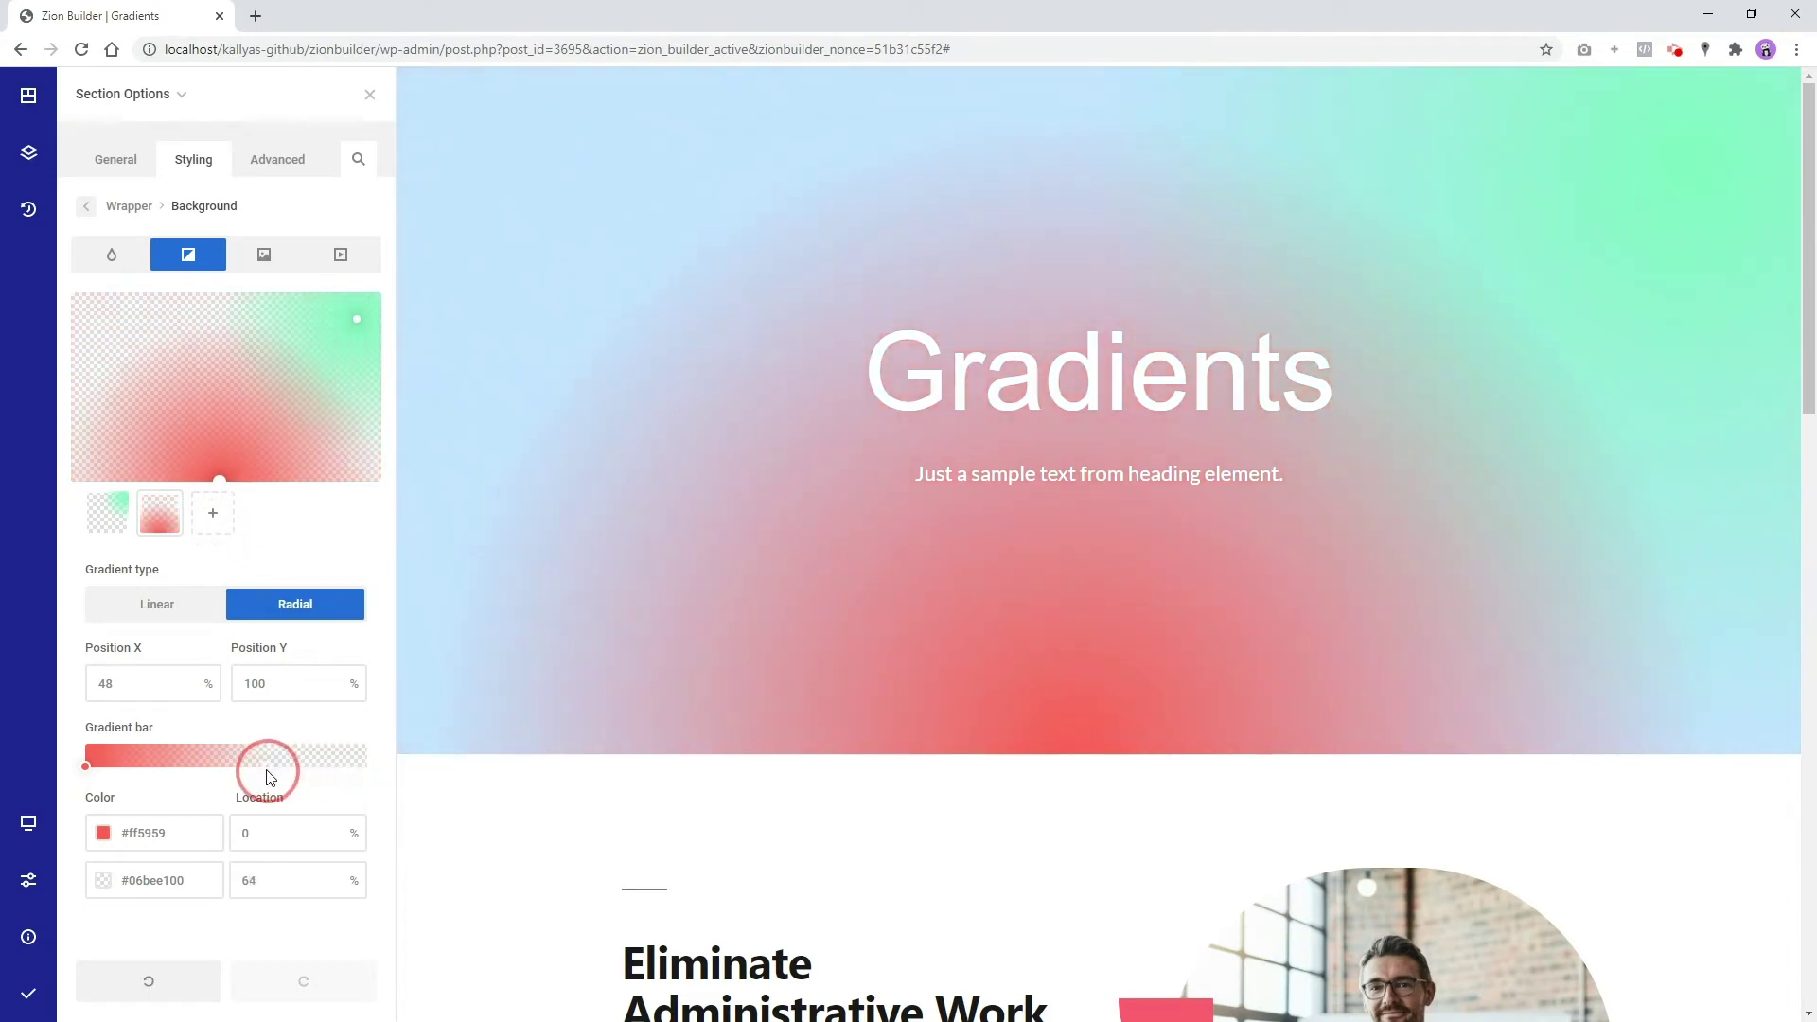
pyautogui.moveTo(268, 777); pyautogui.dragTo(279, 776)
pyautogui.click(213, 512)
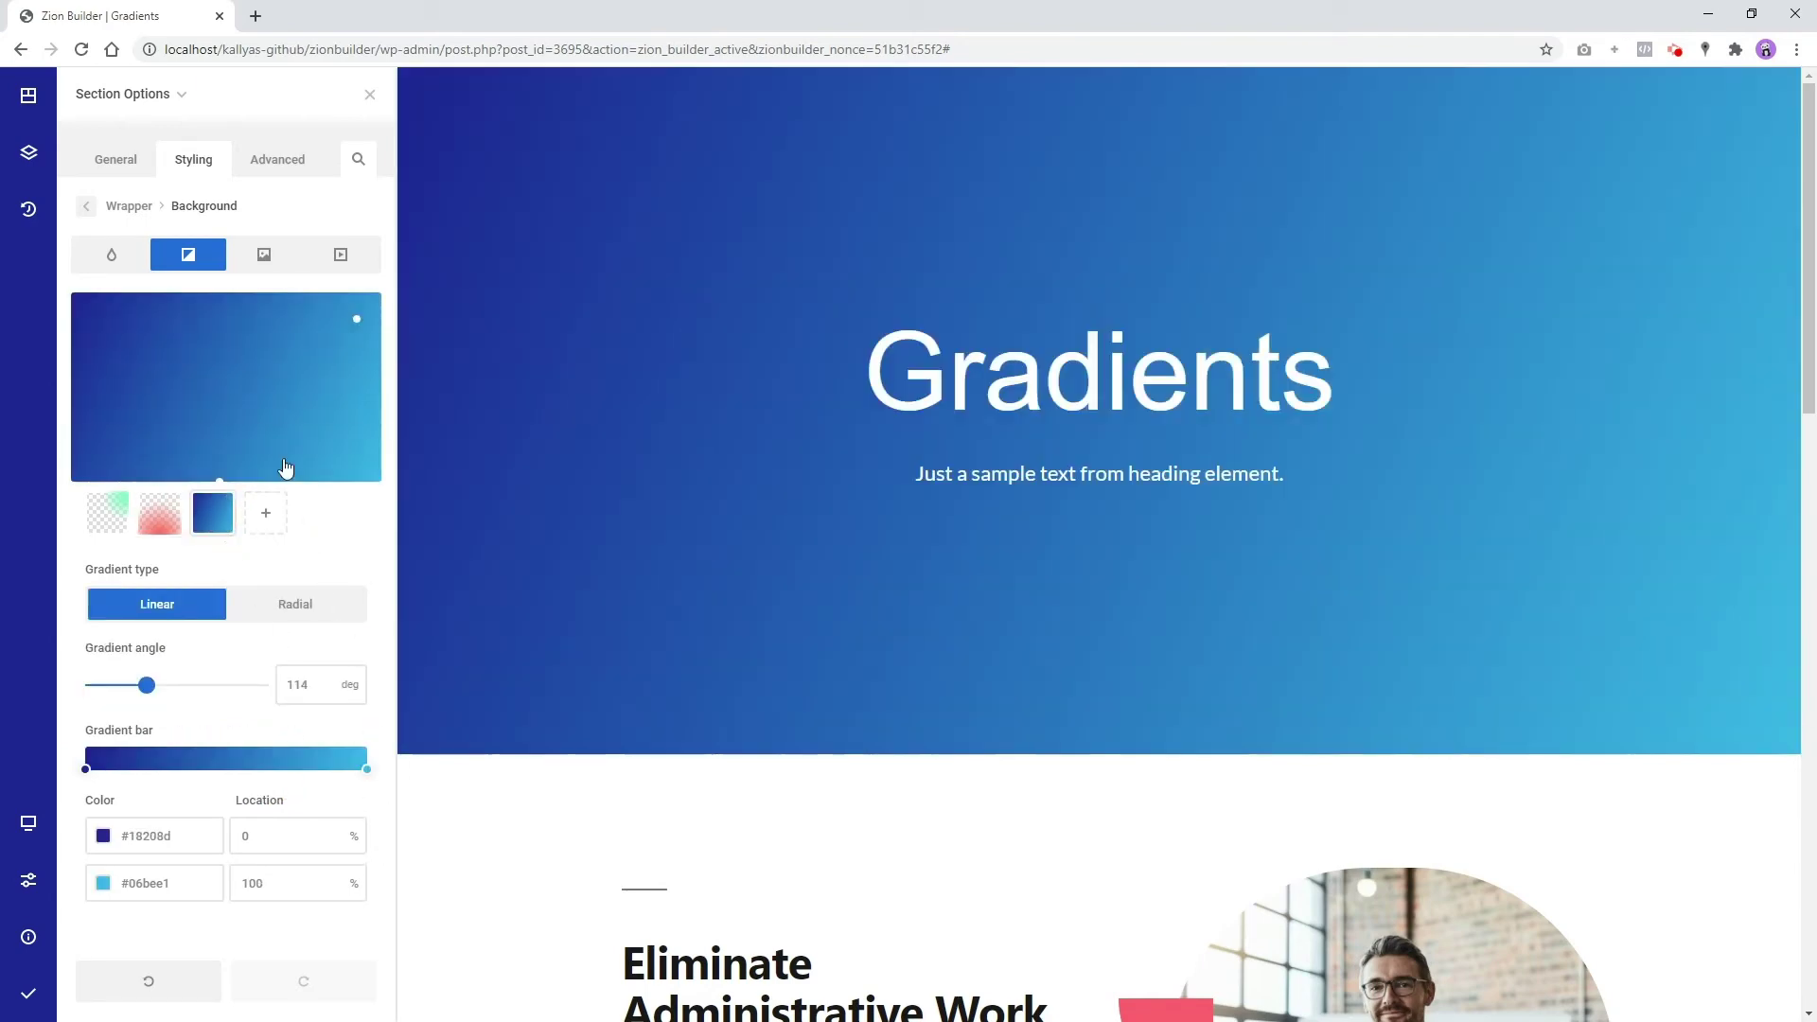
# Make the third gradient radial with a transparent end stop pulled in to 46%
pyautogui.click(368, 770)
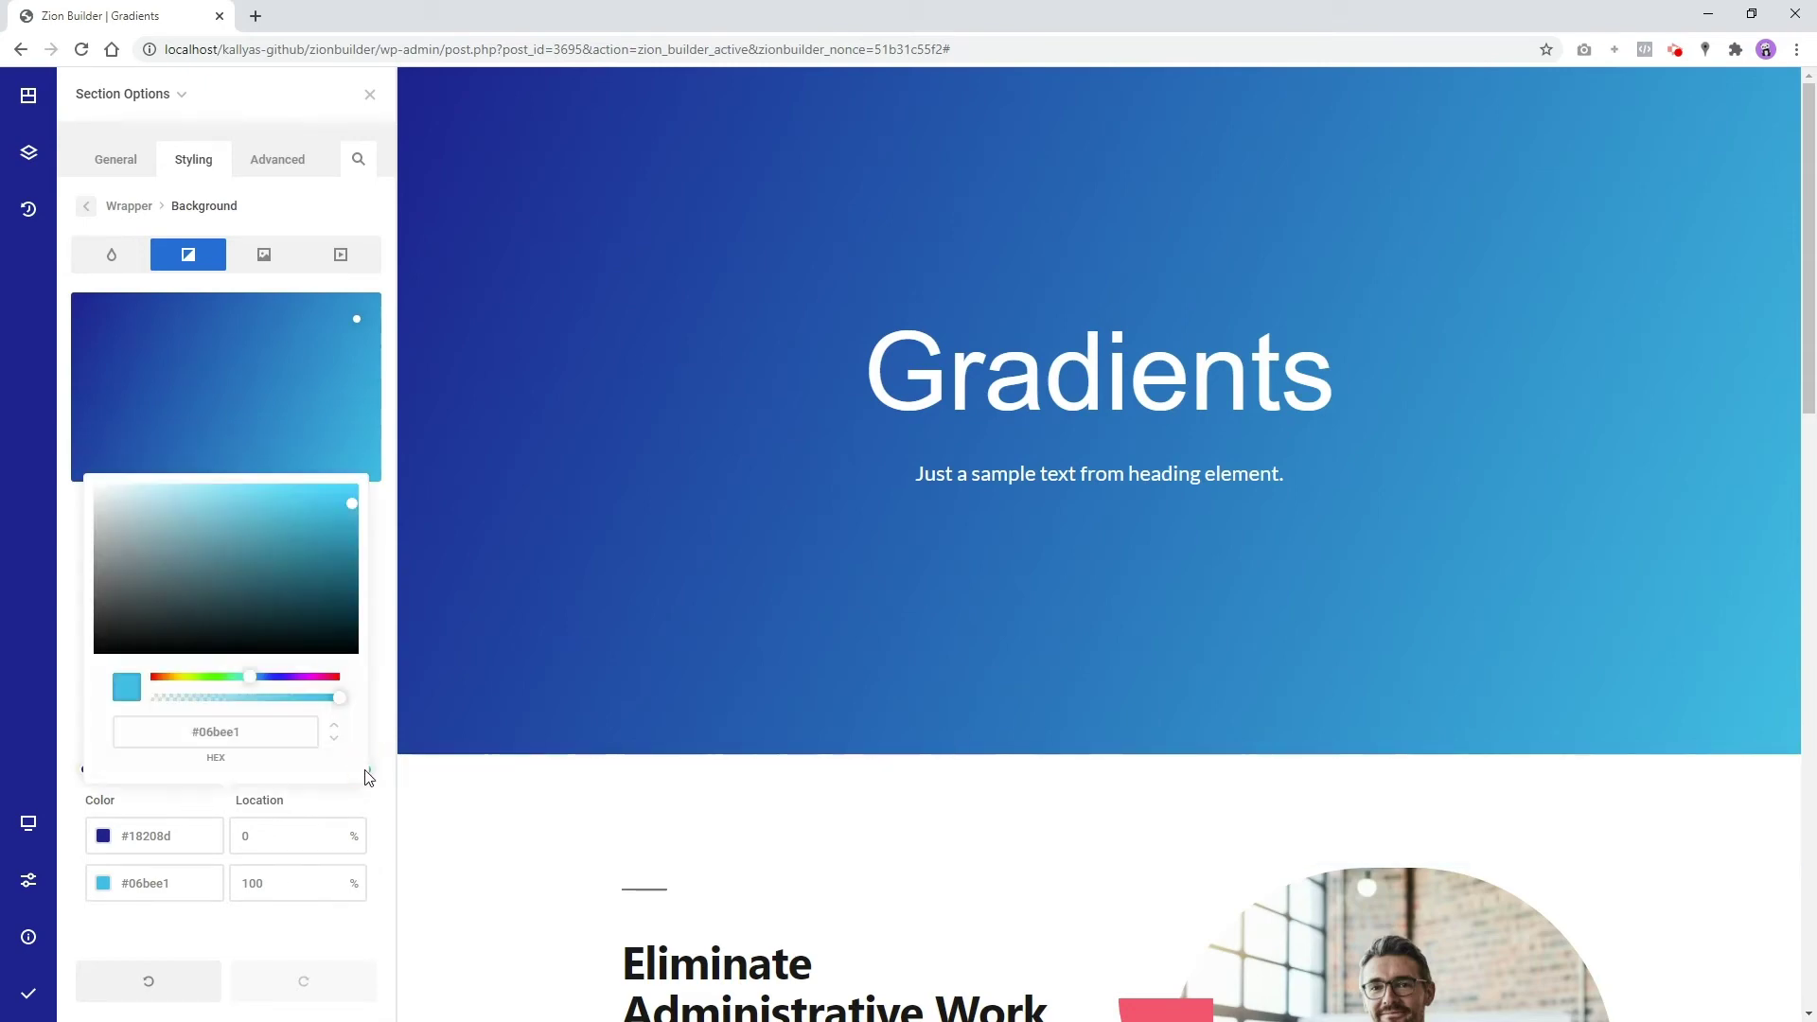
pyautogui.moveTo(336, 702); pyautogui.dragTo(161, 710)
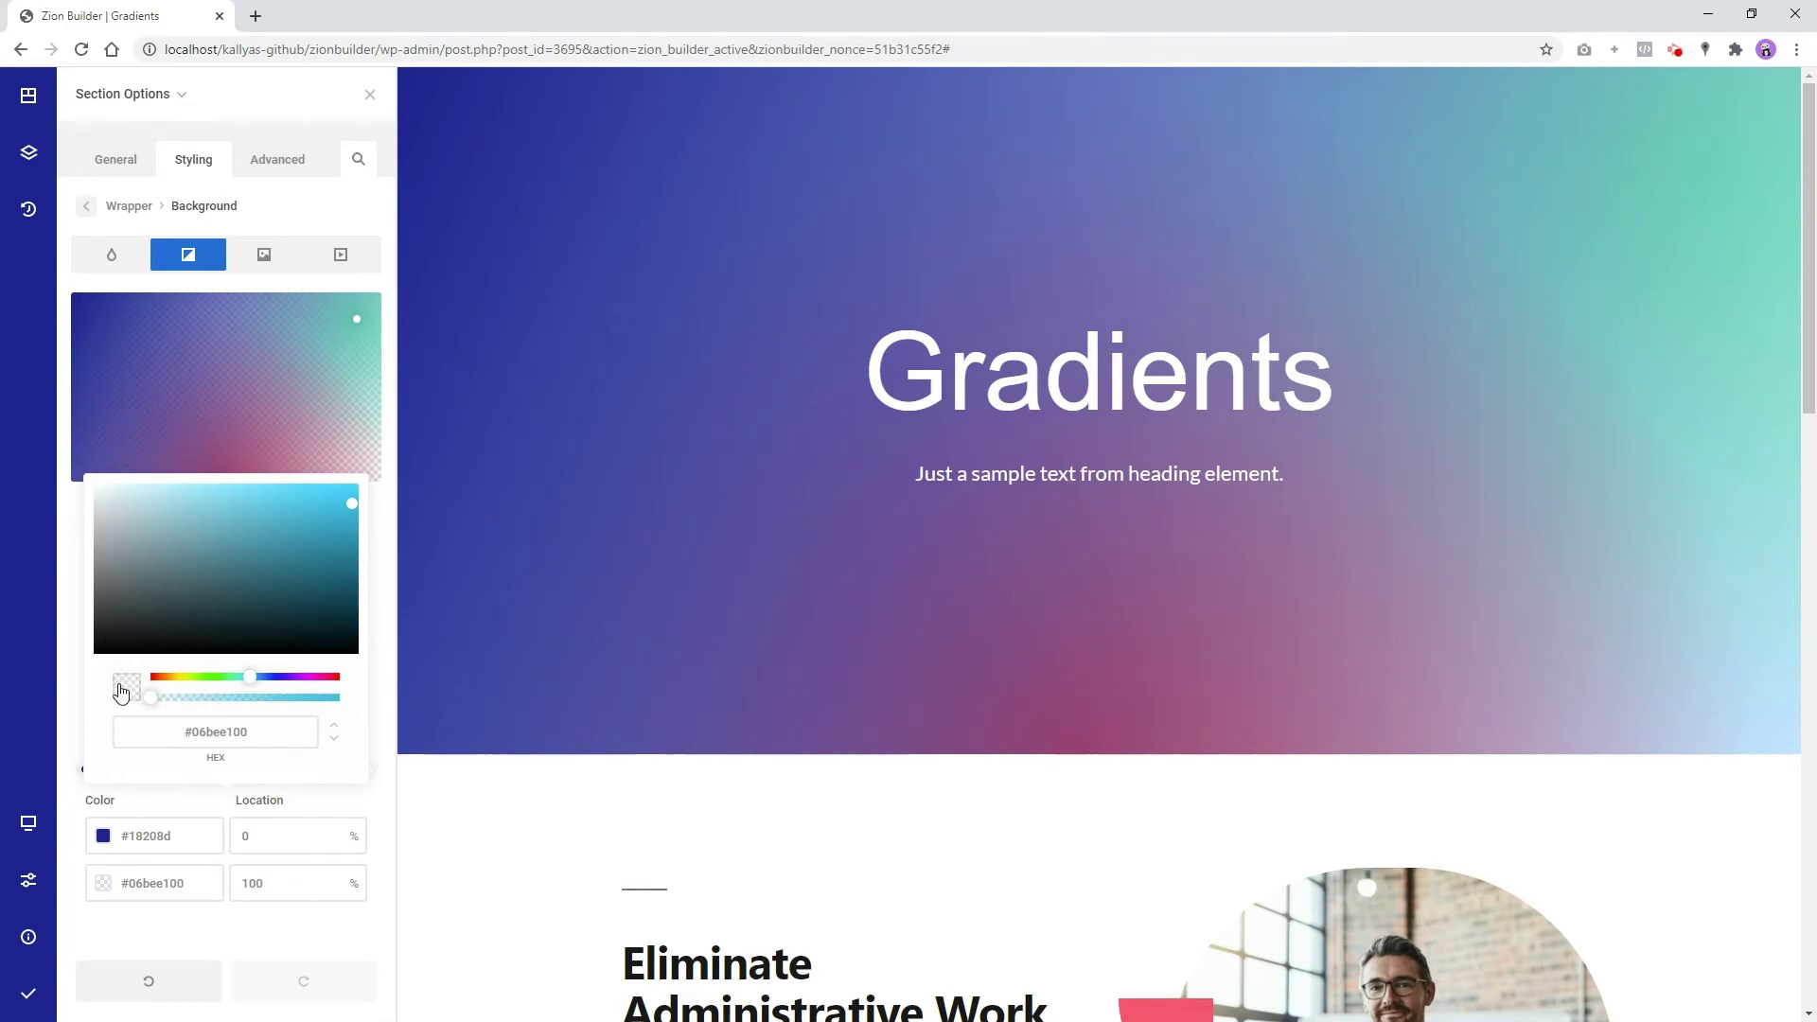
pyautogui.click(76, 677)
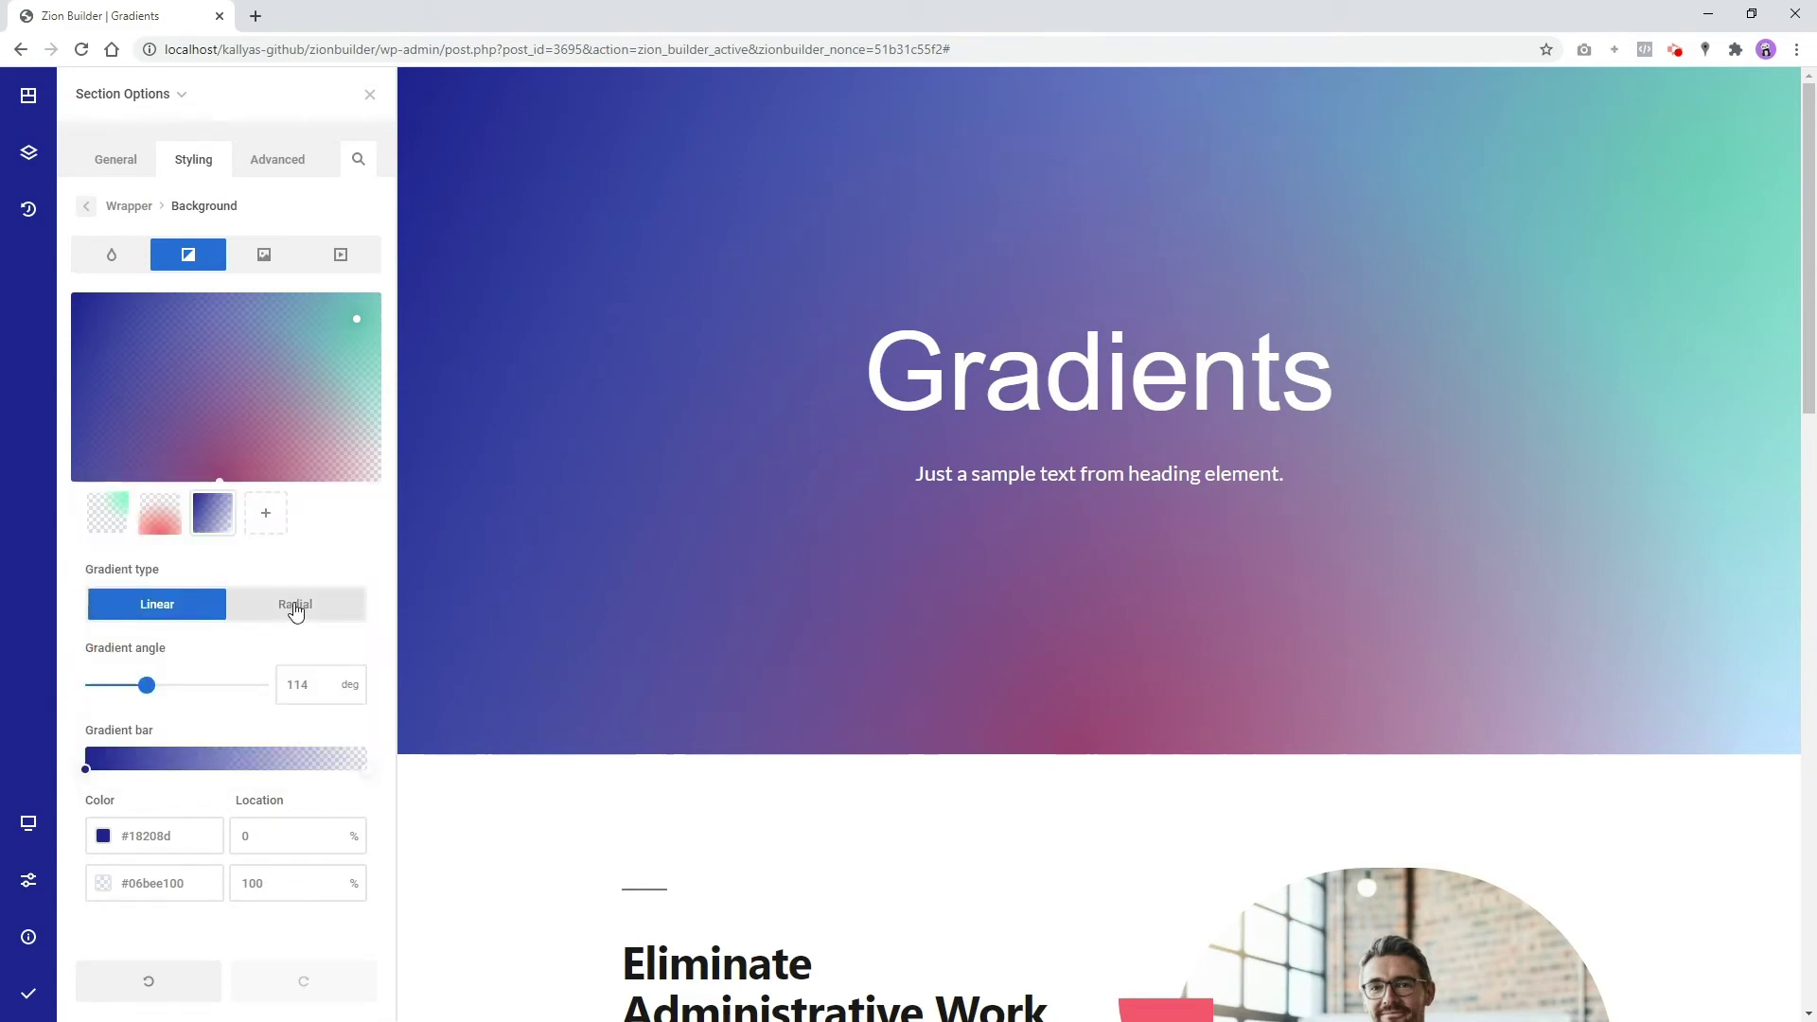
pyautogui.click(295, 611)
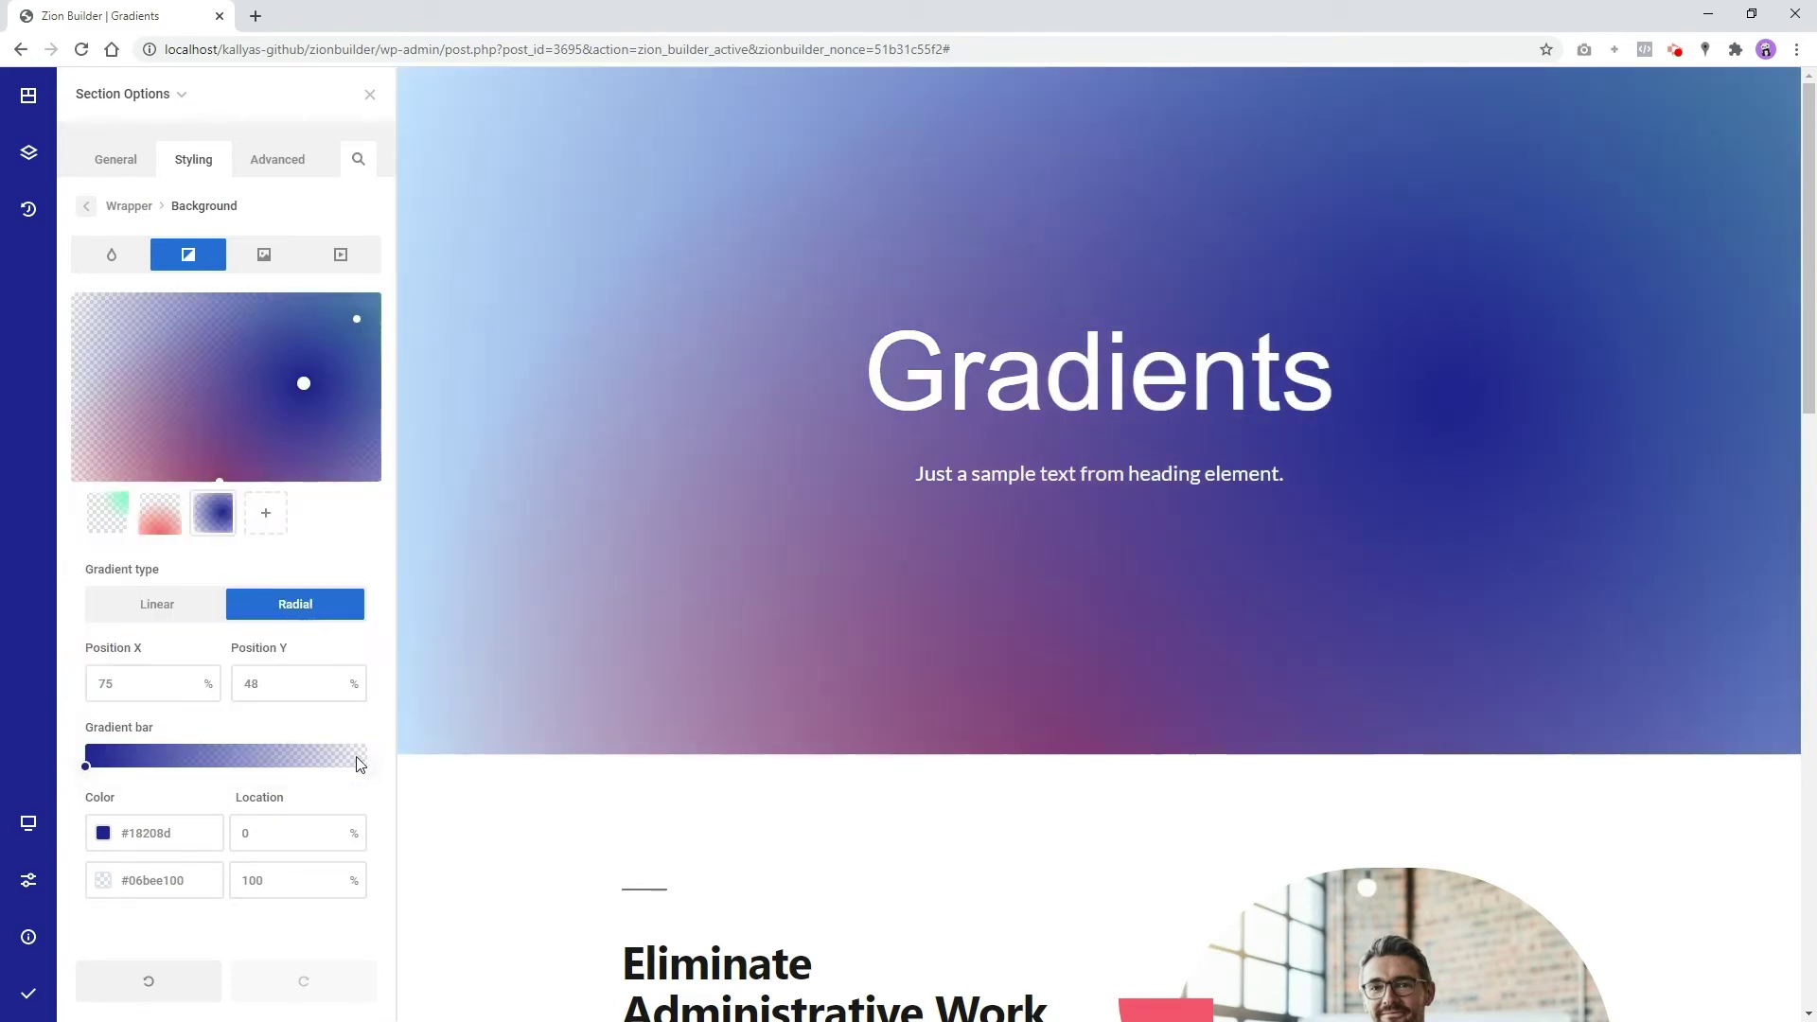
pyautogui.moveTo(365, 776); pyautogui.dragTo(216, 764)
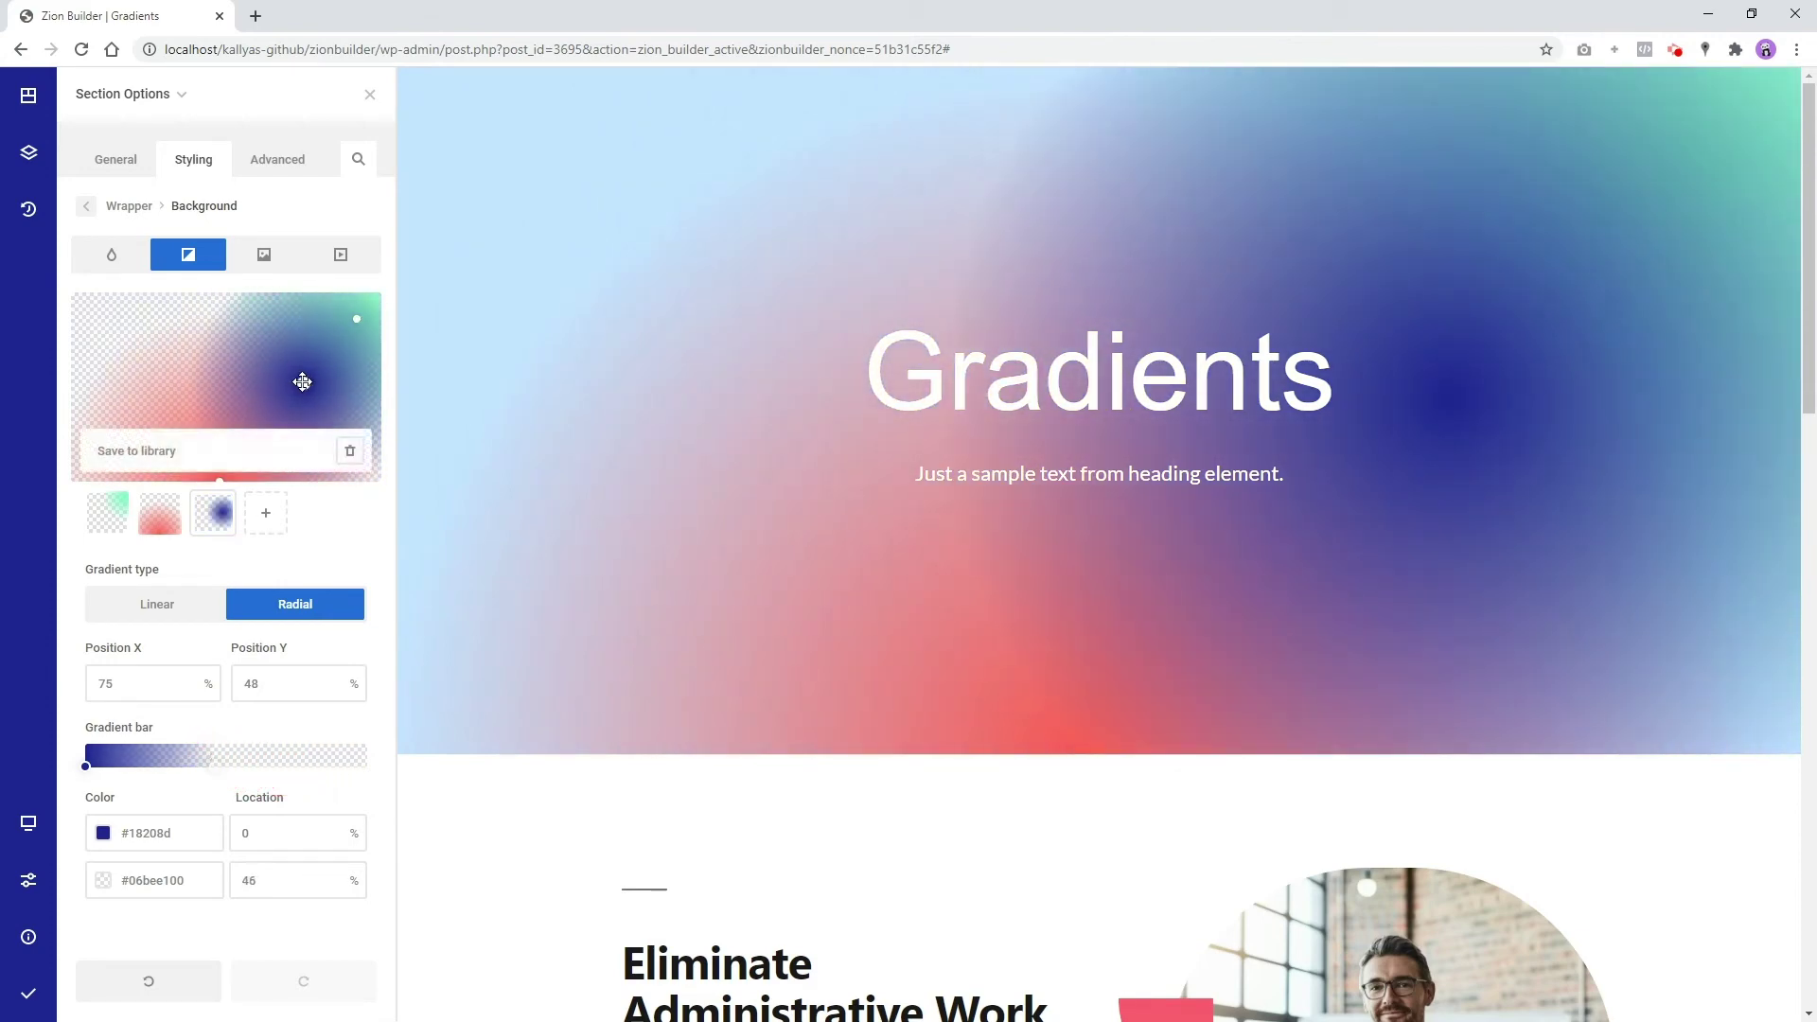
# Move the navy glow to the upper left and make its colour partly transparent
pyautogui.moveTo(302, 382)
pyautogui.mouseDown()
pyautogui.moveTo(132, 337)
pyautogui.moveTo(103, 520)
pyautogui.mouseUp()
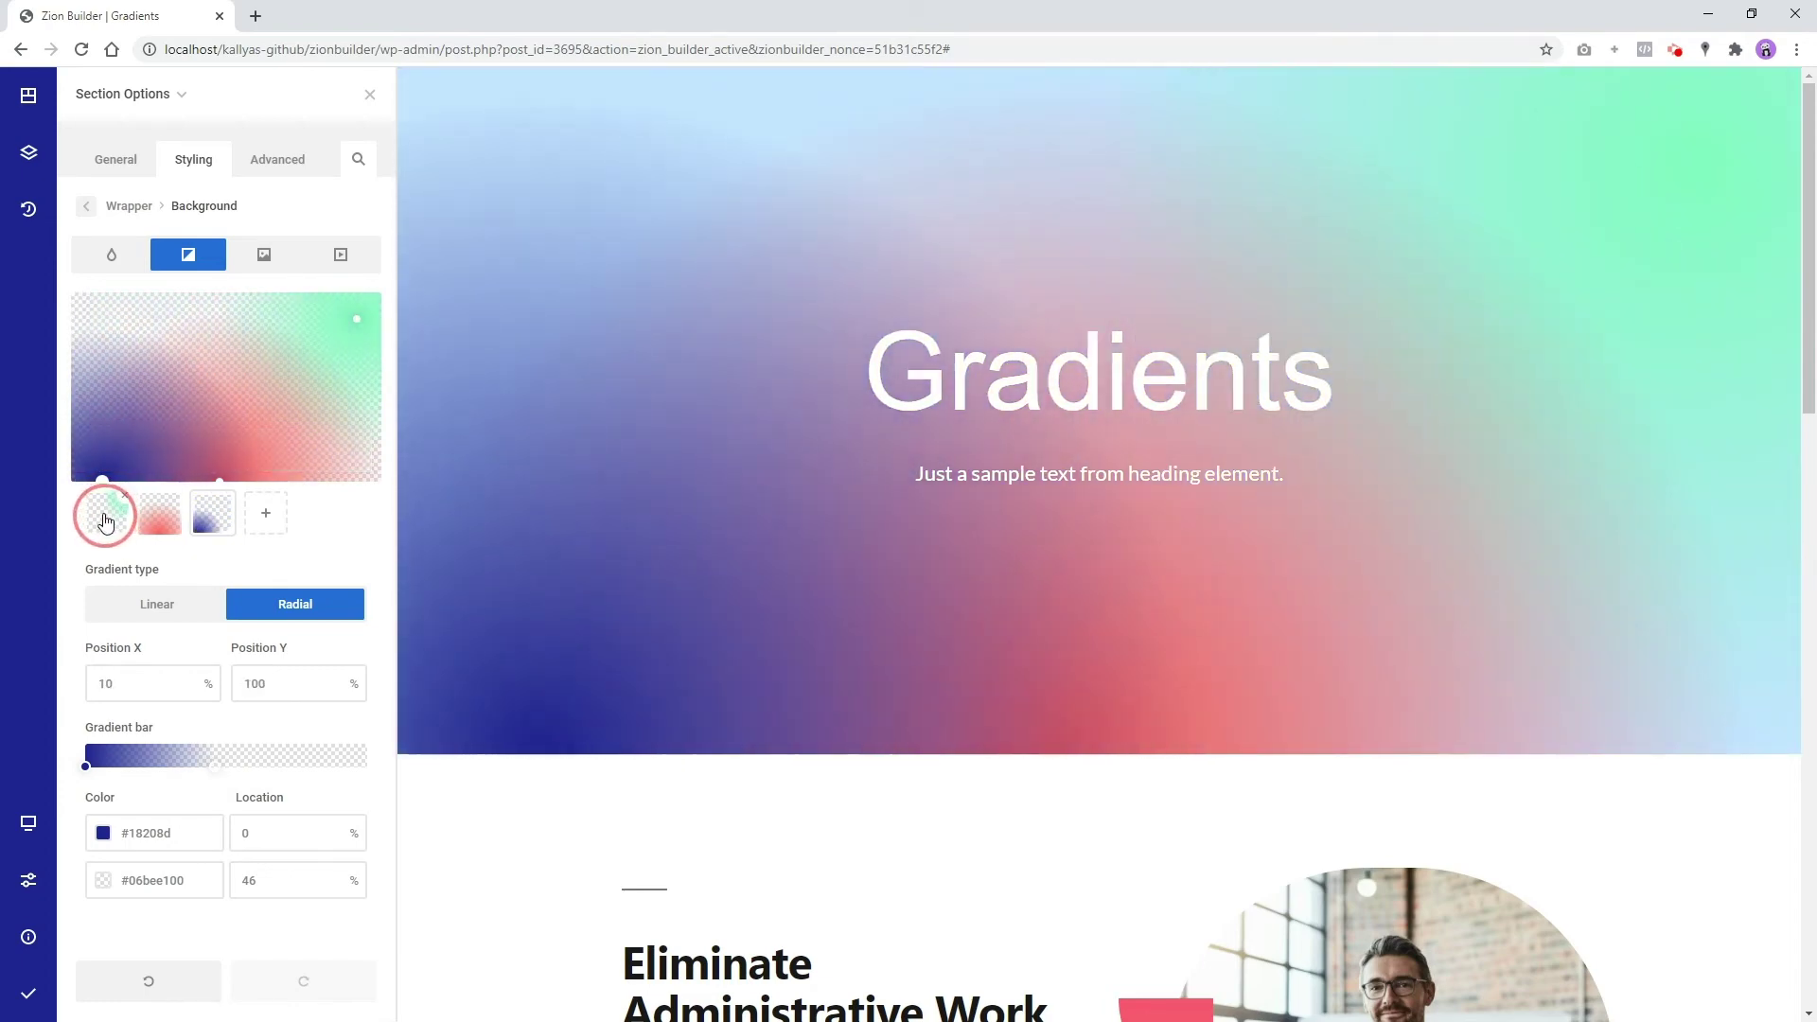
pyautogui.moveTo(104, 521); pyautogui.dragTo(142, 350)
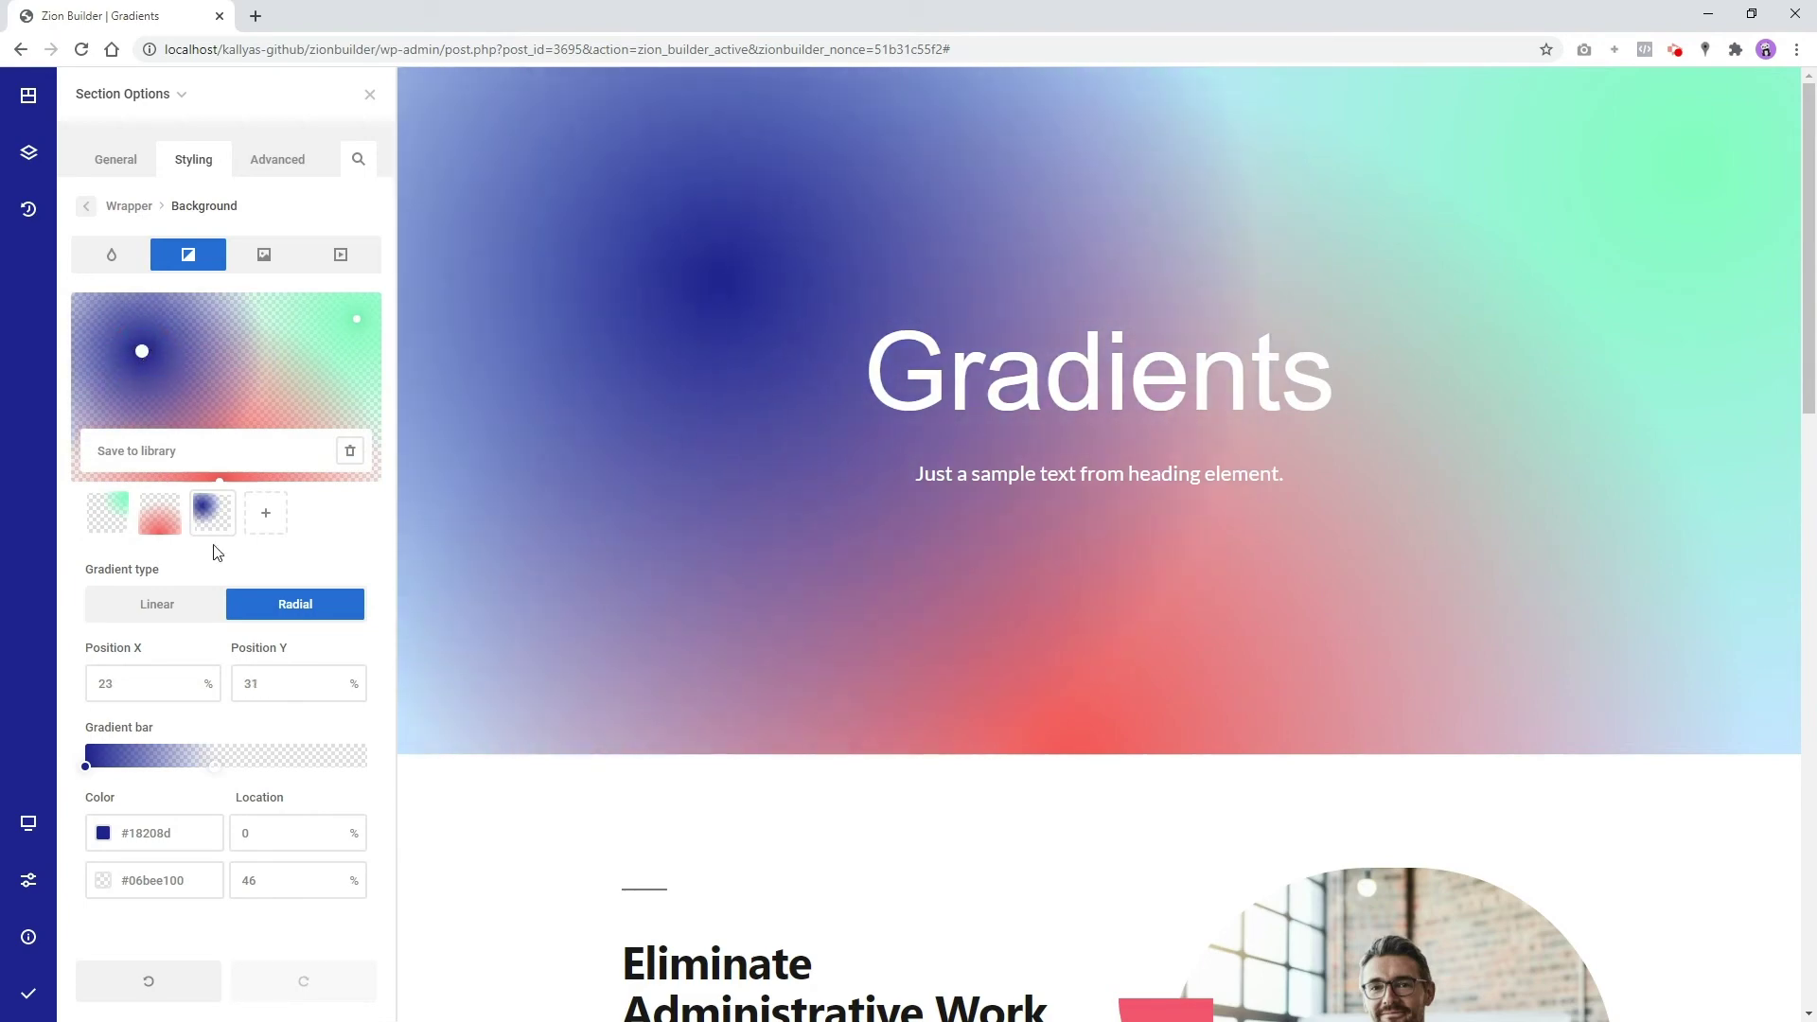
pyautogui.click(86, 763)
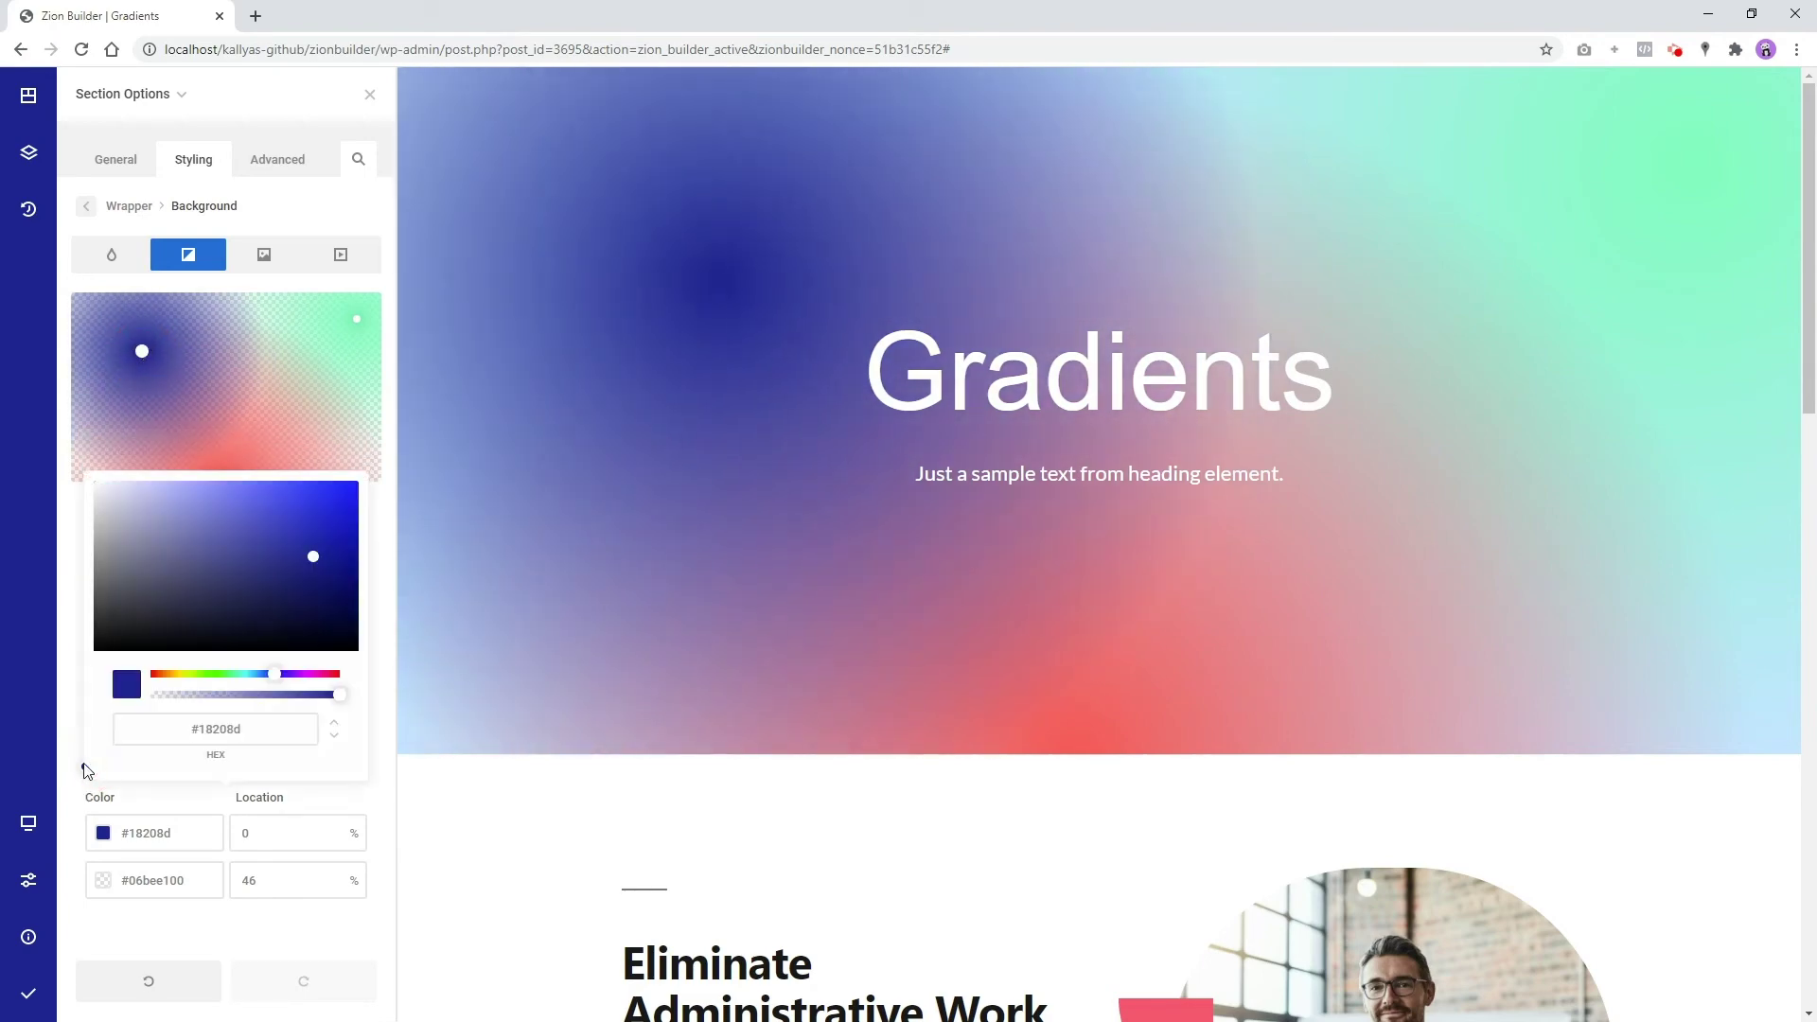
pyautogui.moveTo(337, 698); pyautogui.dragTo(272, 703)
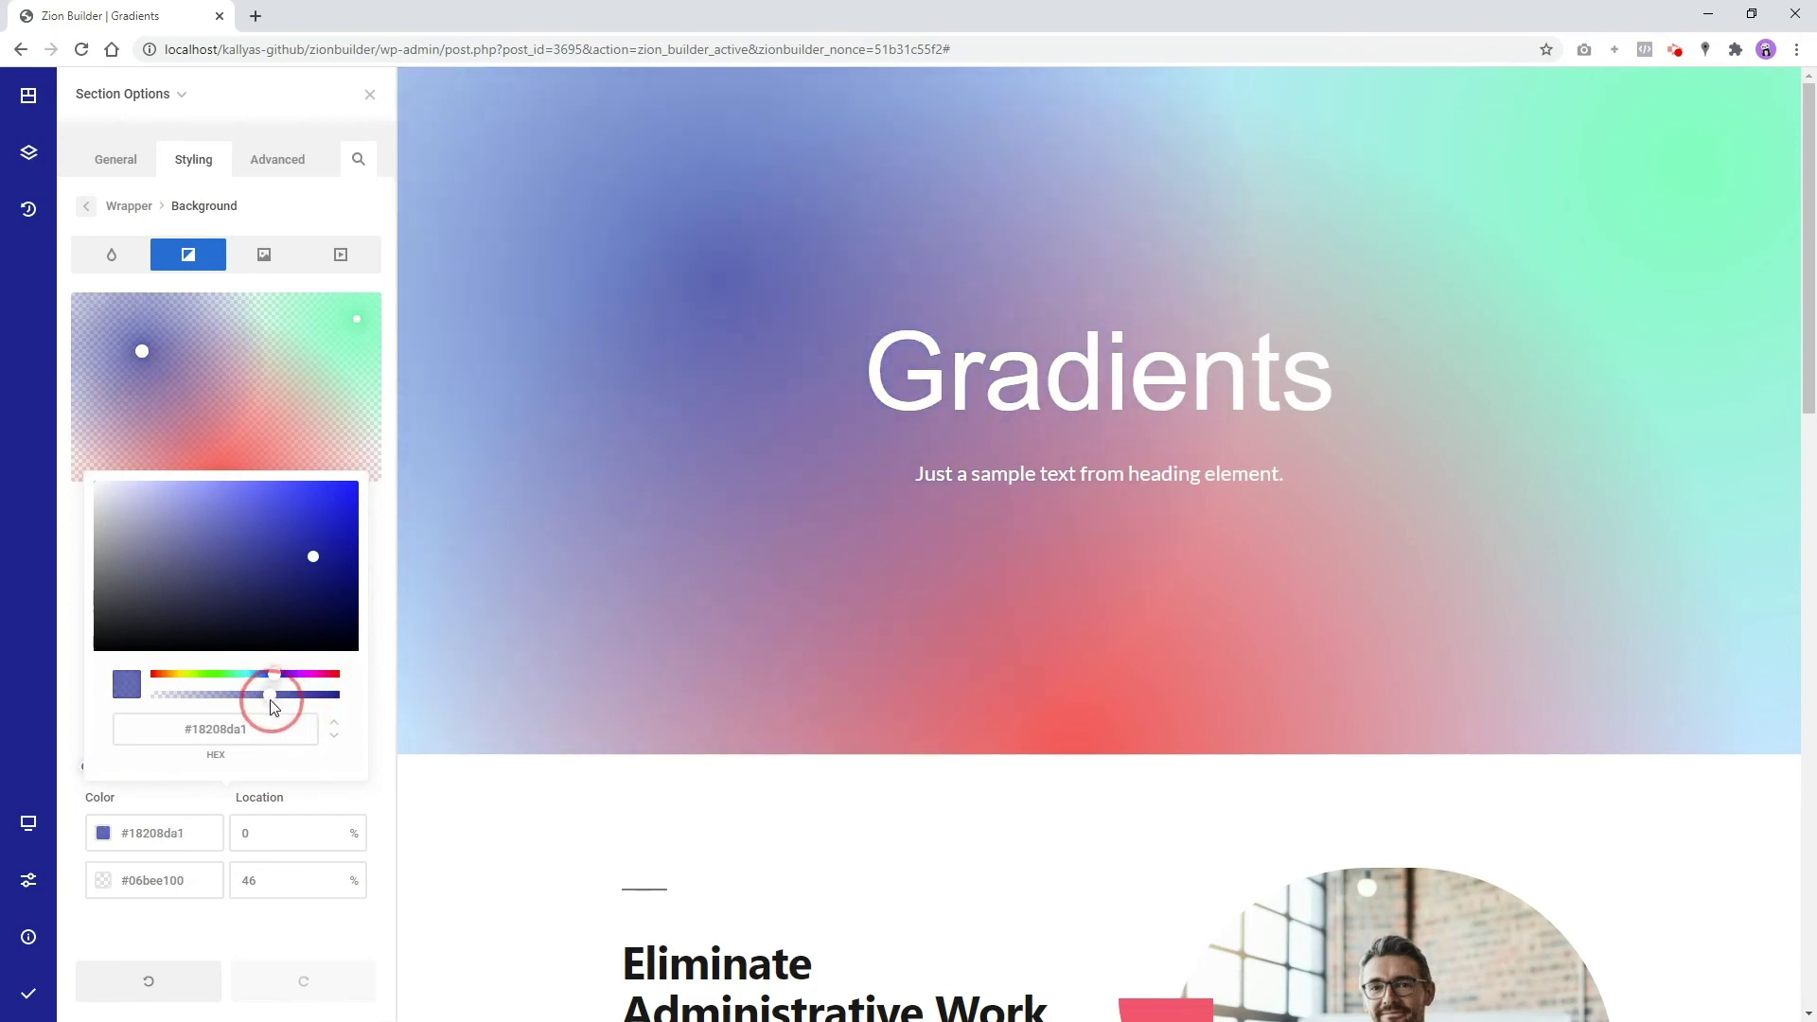
# Close Section Options and drag the hero section to about 643px tall
pyautogui.click(368, 97)
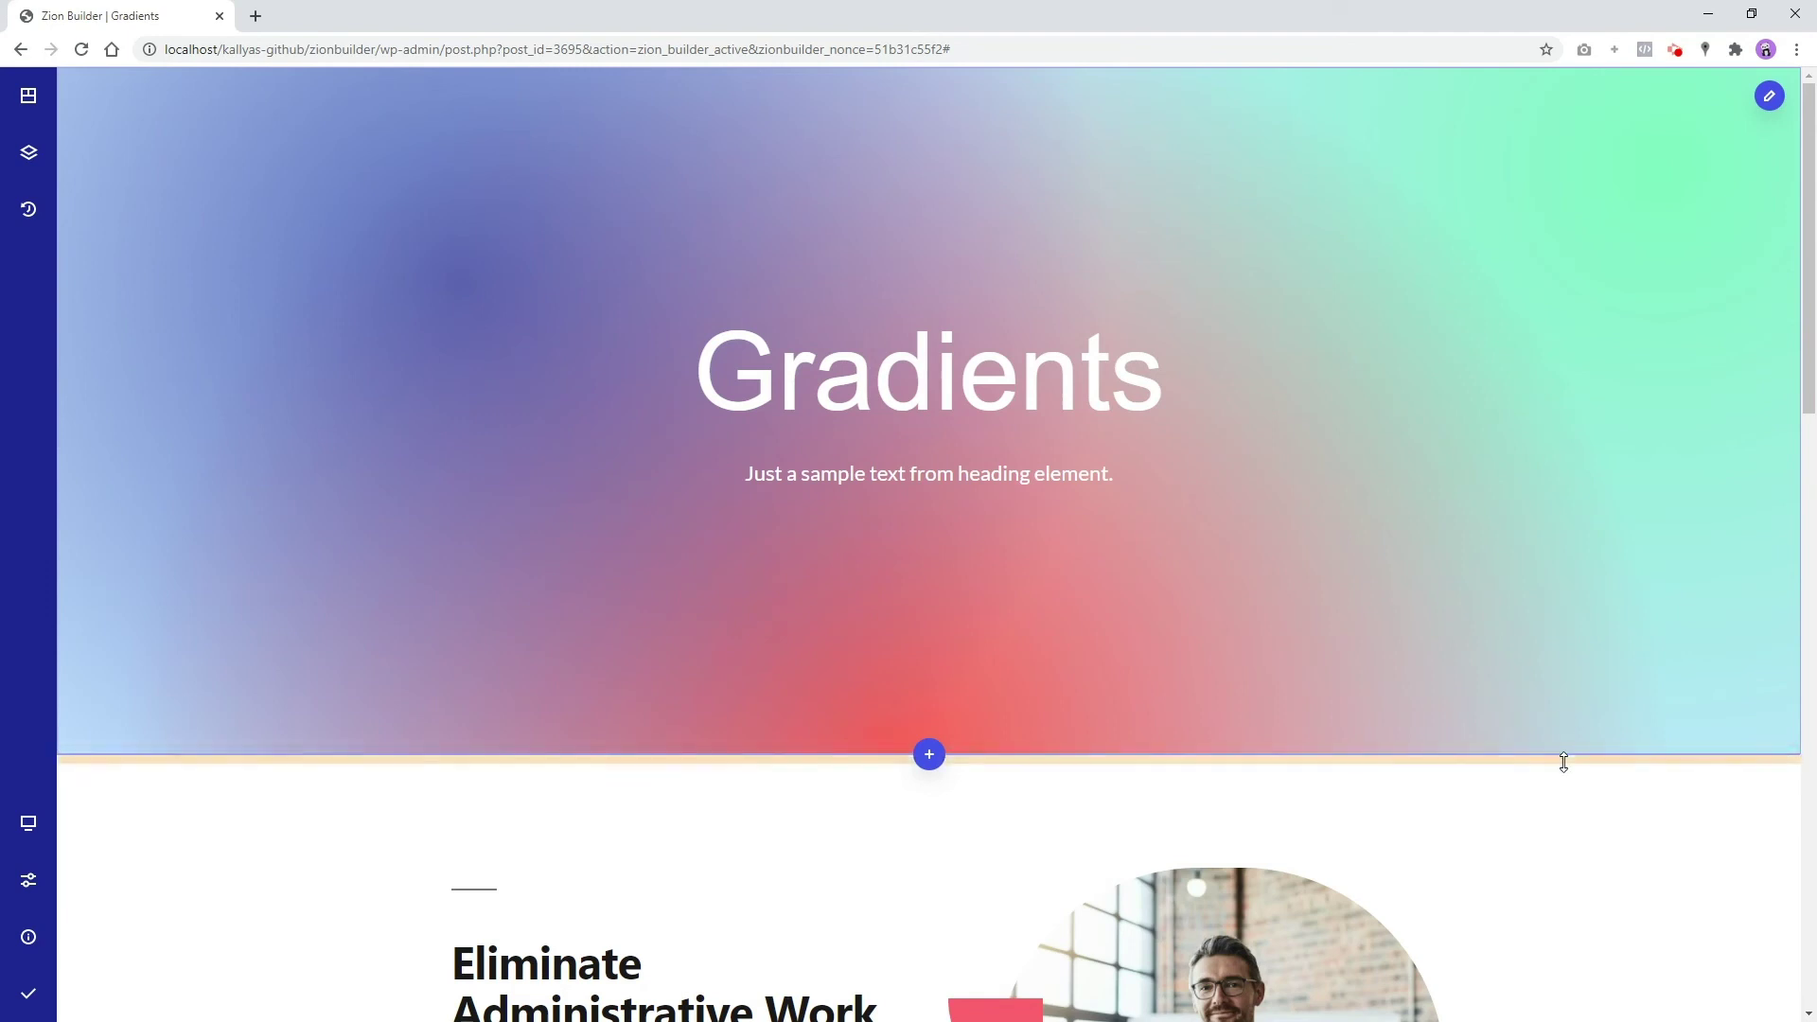
pyautogui.moveTo(1562, 753)
pyautogui.mouseDown()
pyautogui.moveTo(1574, 954)
pyautogui.moveTo(1589, 630)
pyautogui.moveTo(1566, 356)
pyautogui.moveTo(1548, 422)
pyautogui.moveTo(1571, 851)
pyautogui.moveTo(1610, 1011)
pyautogui.moveTo(1635, 629)
pyautogui.moveTo(1630, 668)
pyautogui.mouseUp()
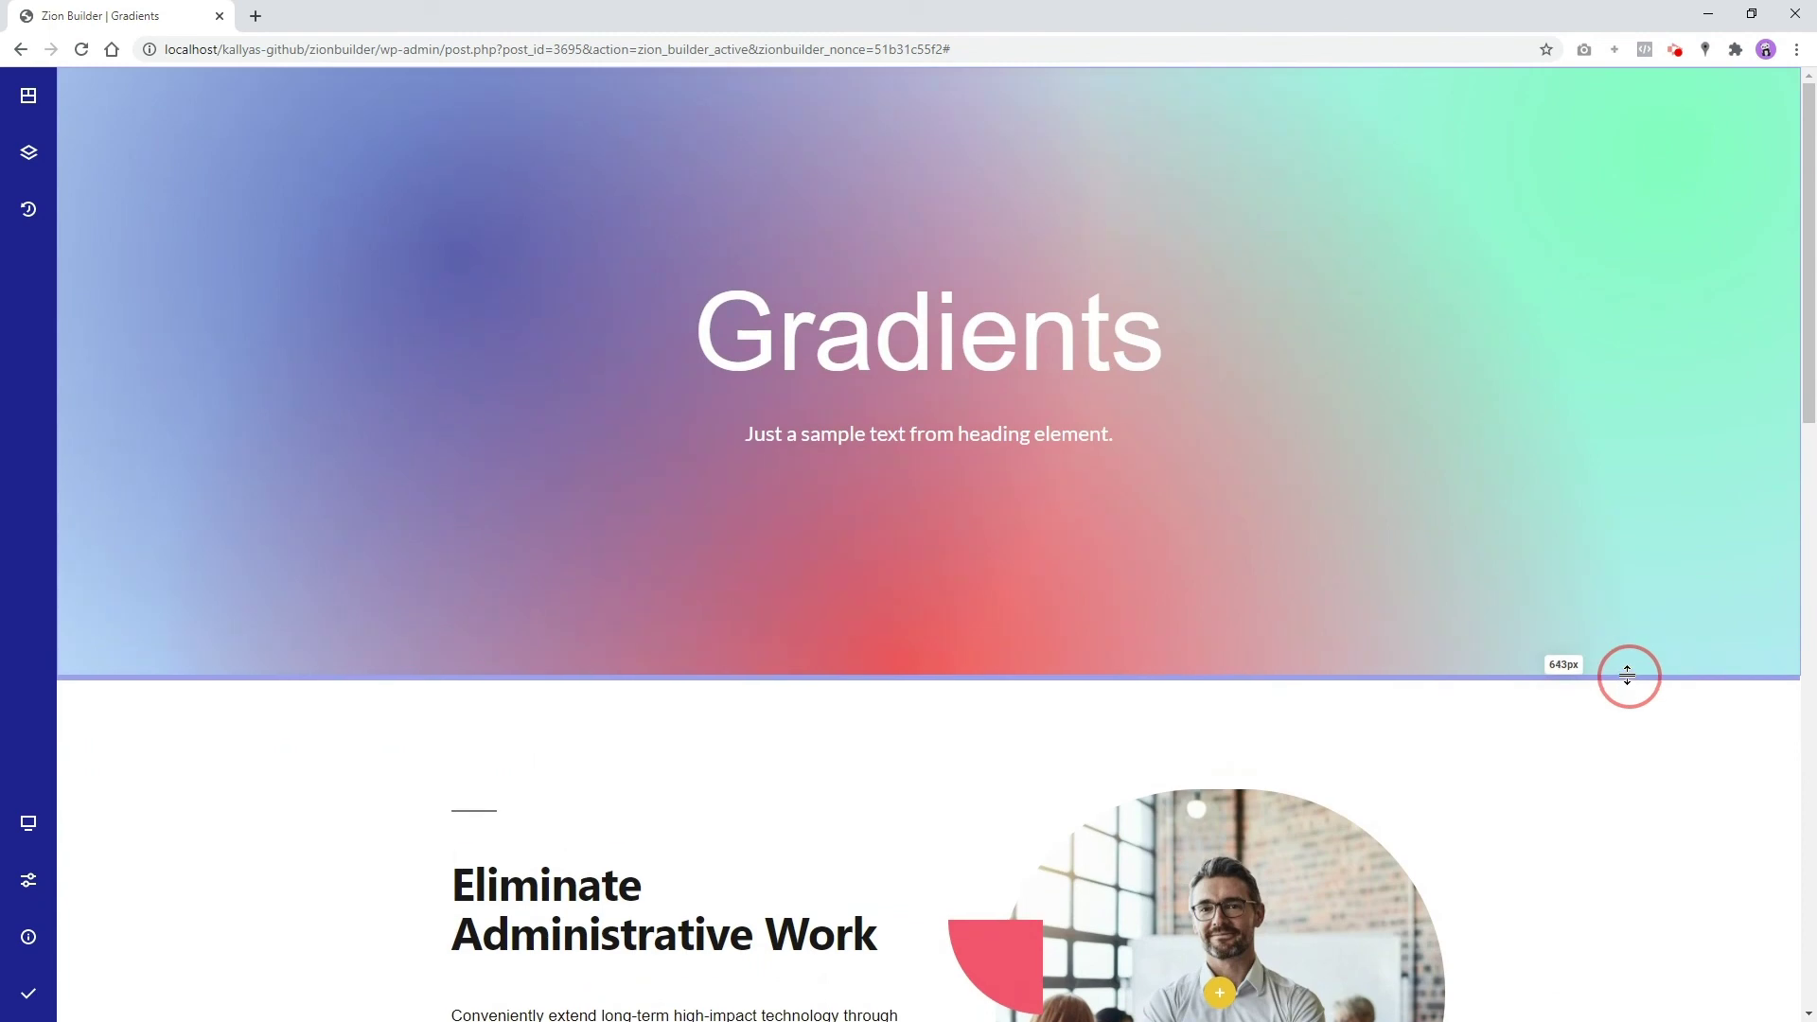